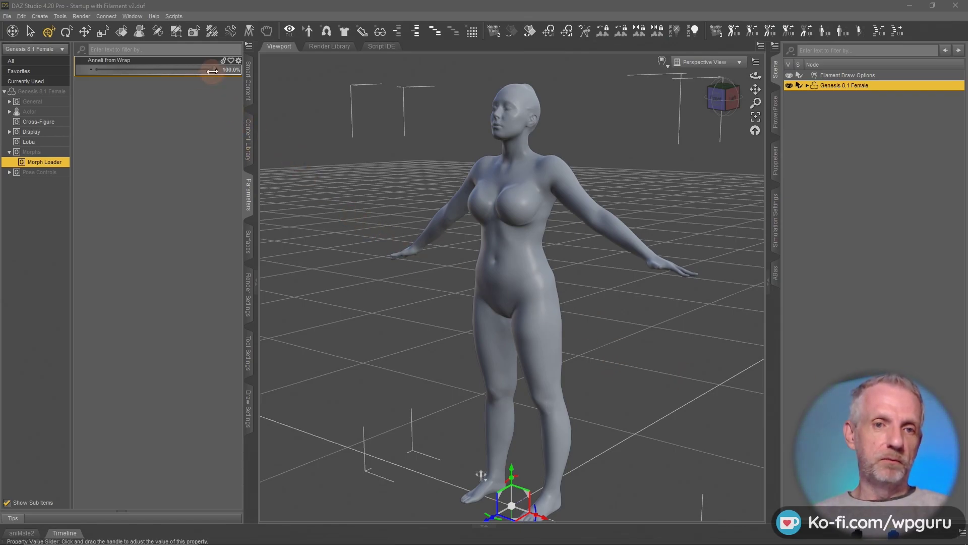
- Dial the Anneli from Wrap morph up to about 59% and back, leaving it at 0%
left_click_drag(213, 70, 82, 87)
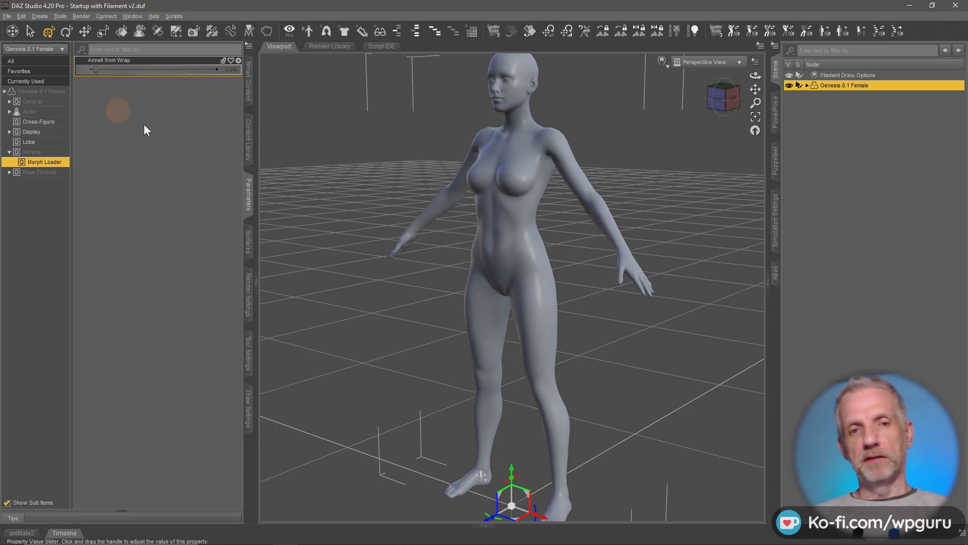
left_click_drag(309, 216, 321, 220, "alt")
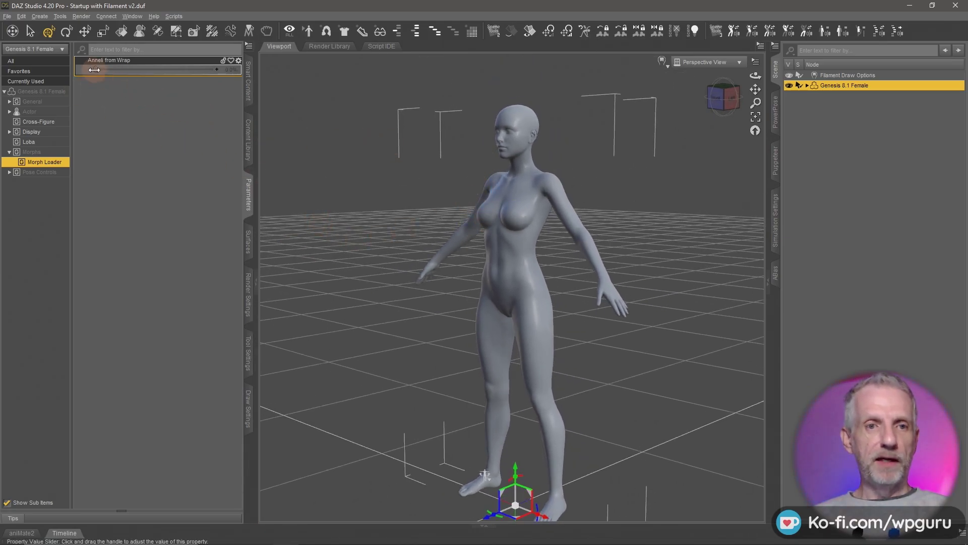
left_click_drag(96, 69, 429, 165)
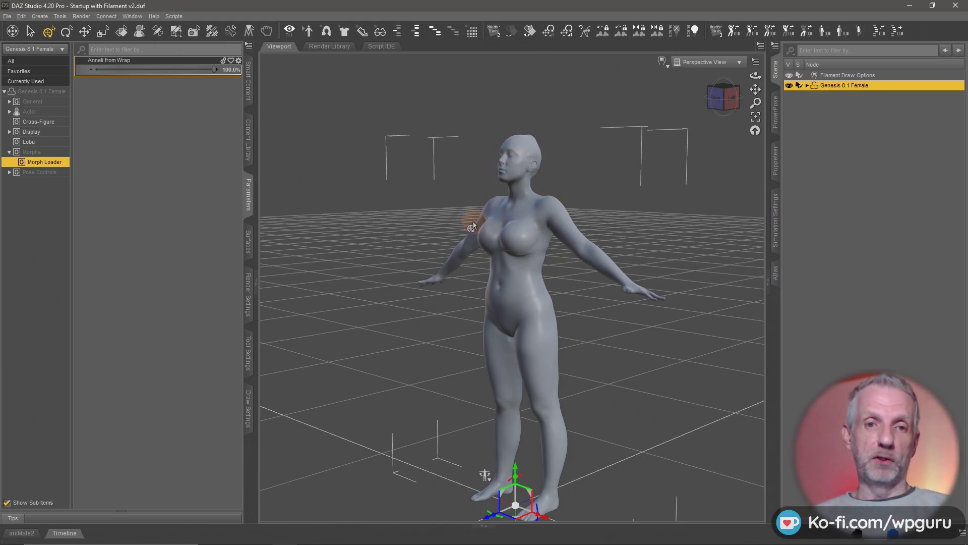
left_click_drag(212, 69, 76, 76)
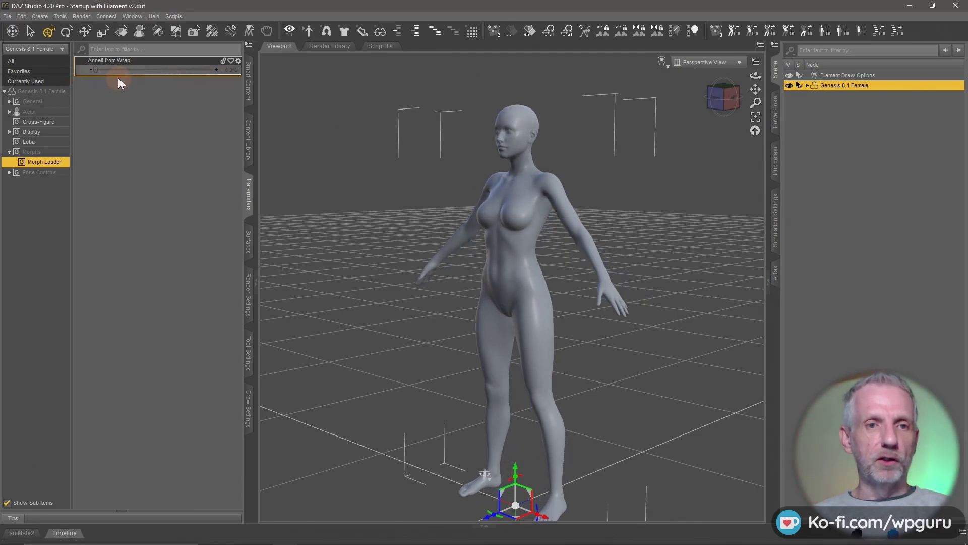
- Open the Shape Splitter product from Smart Content's installed products and select its script
left_click(248, 81)
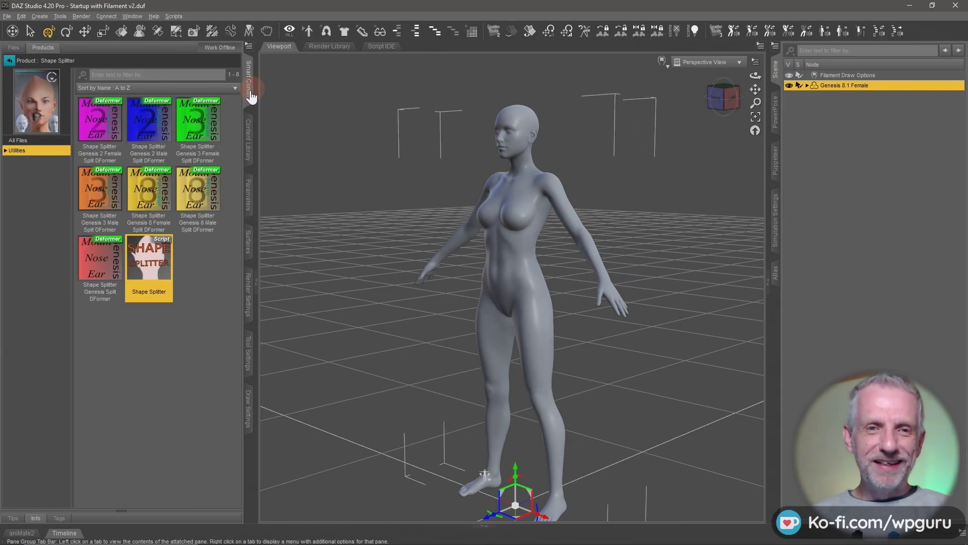
left_click(43, 47)
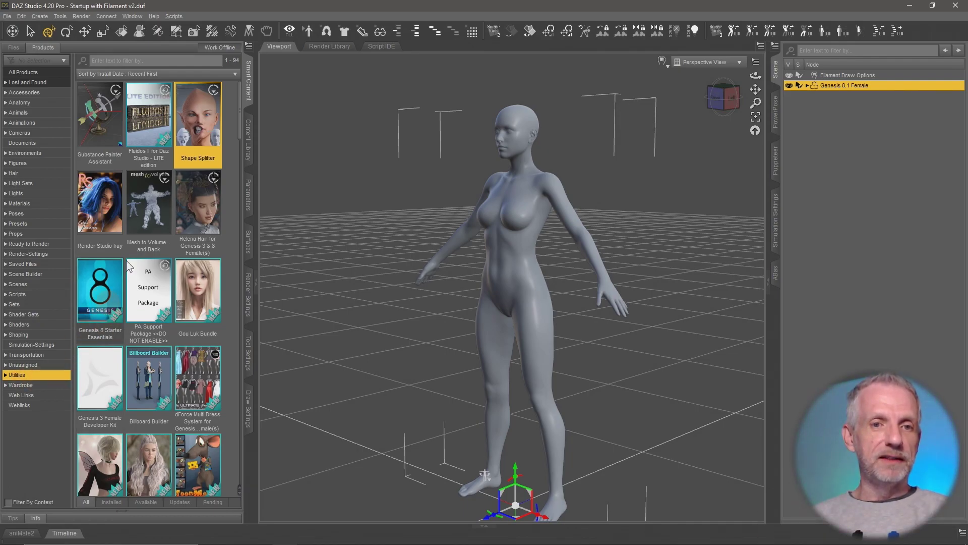
mouse_move(208, 122)
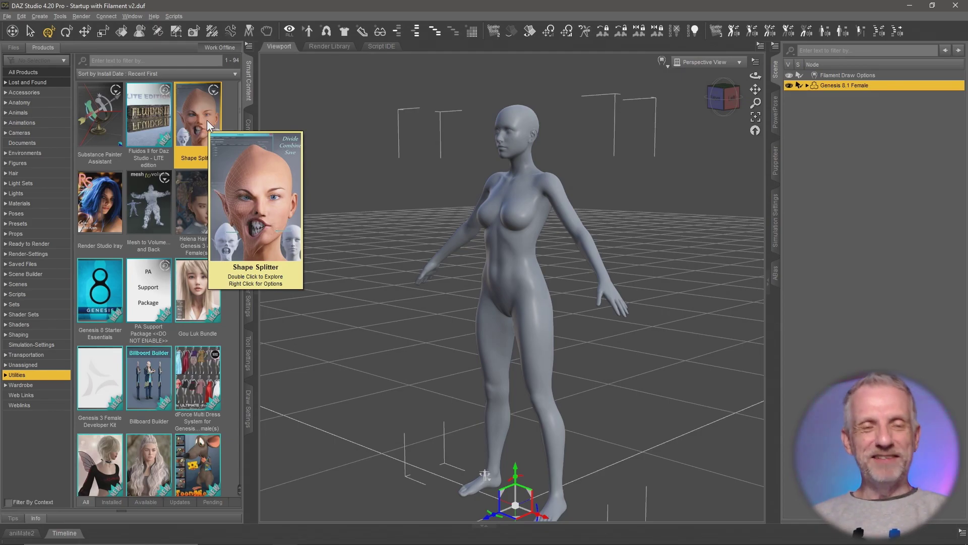
double_click(206, 120)
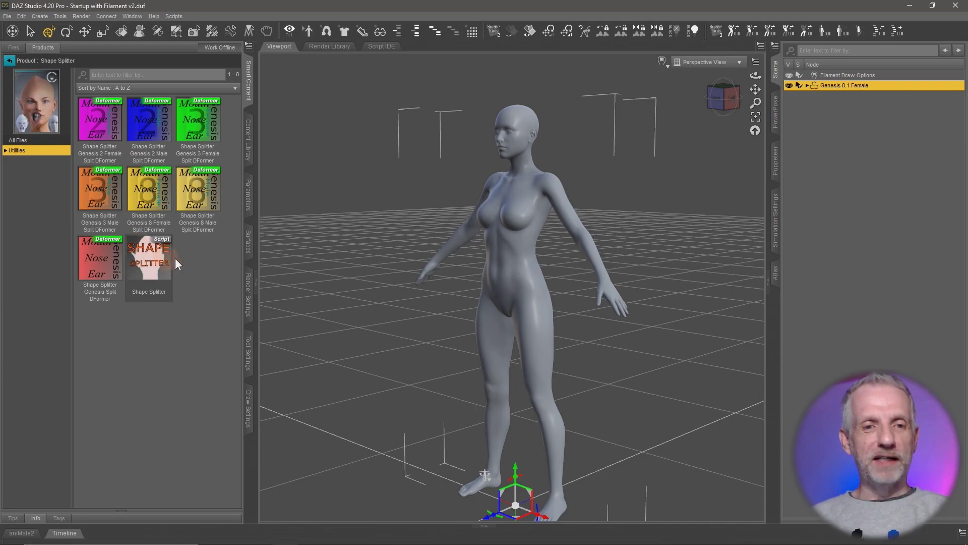
left_click(155, 267)
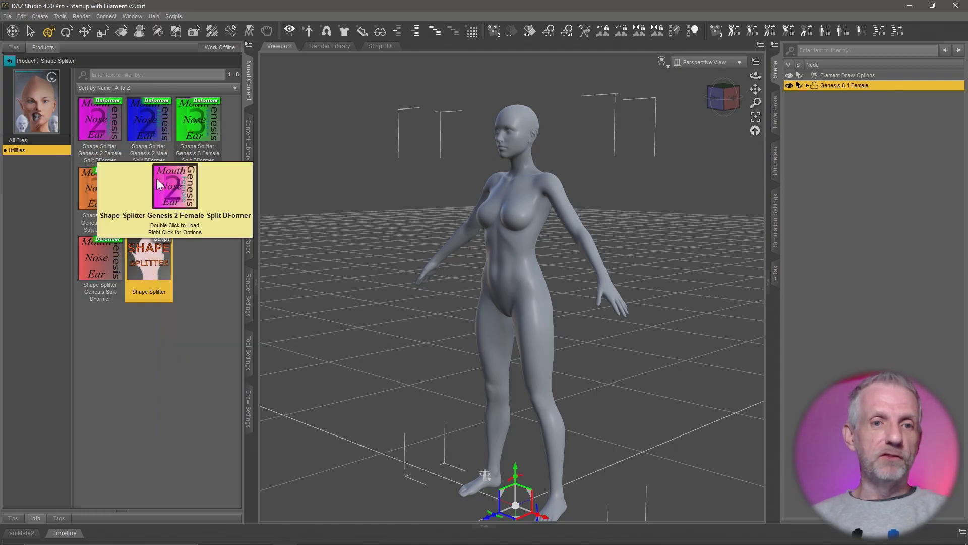
mouse_move(160, 275)
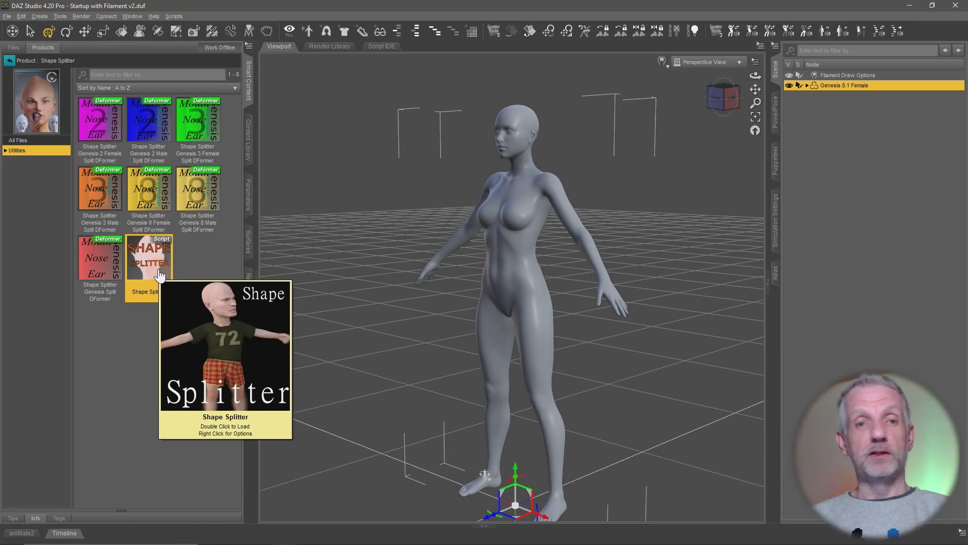
- Launch Shape Splitter, tick Head, and pick Morphs > Anneli from Wrap as the property
double_click(158, 272)
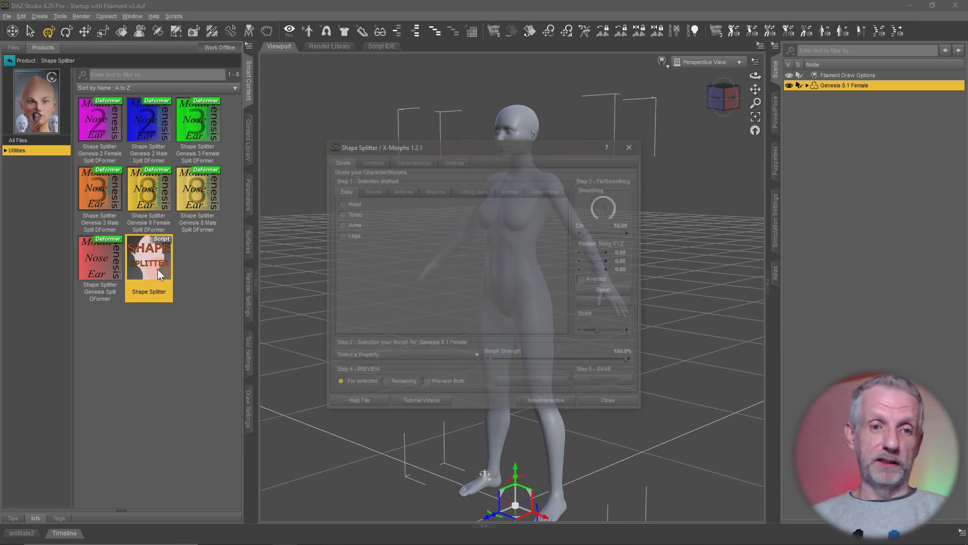
left_click_drag(466, 144, 208, 29)
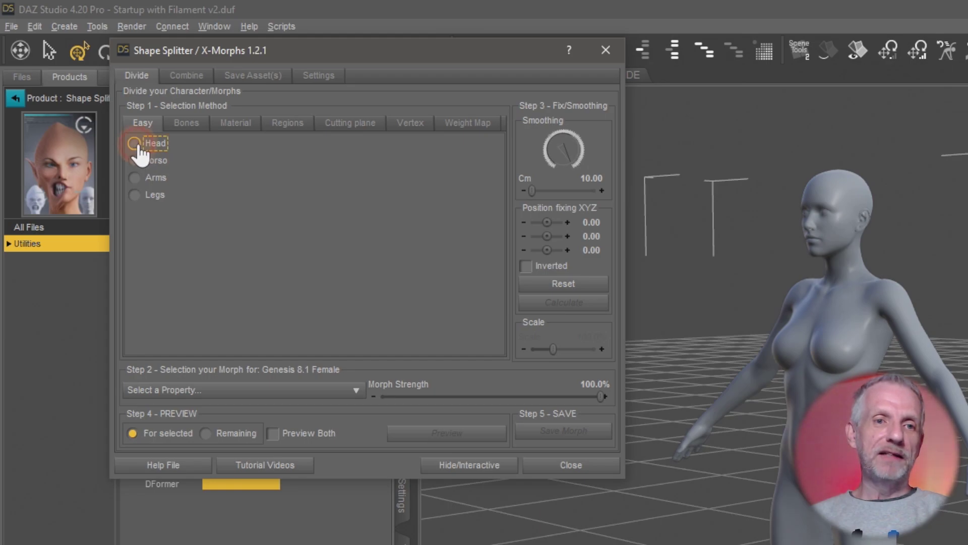
left_click(200, 146)
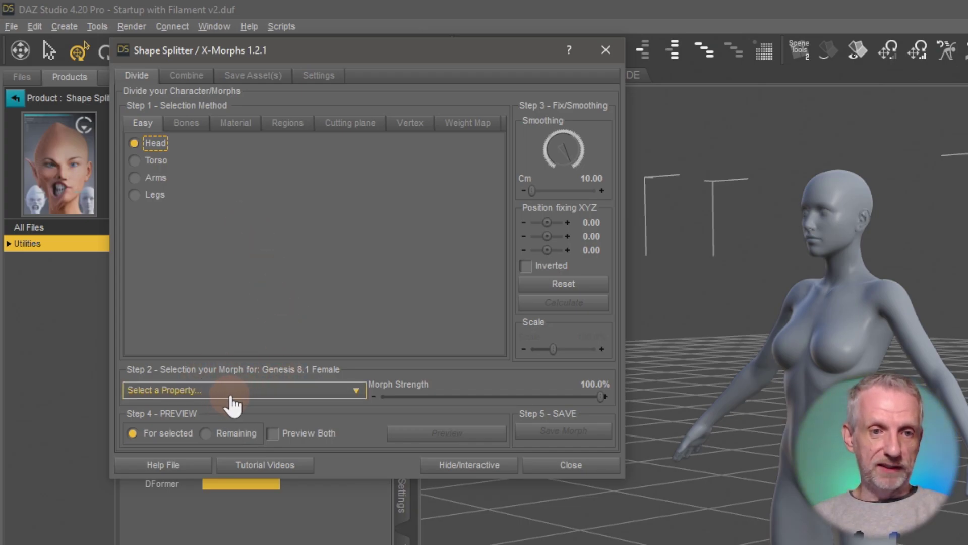
left_click(249, 393)
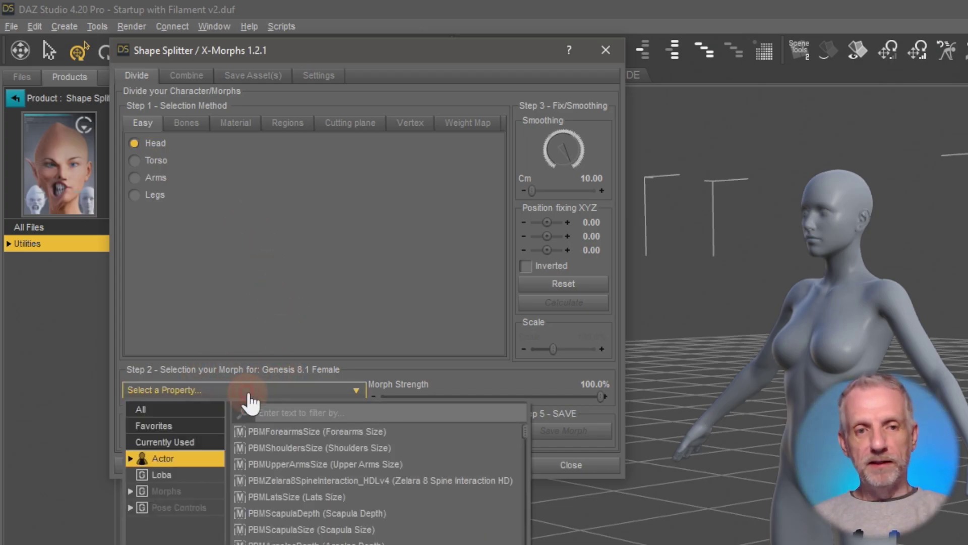
left_click(200, 491)
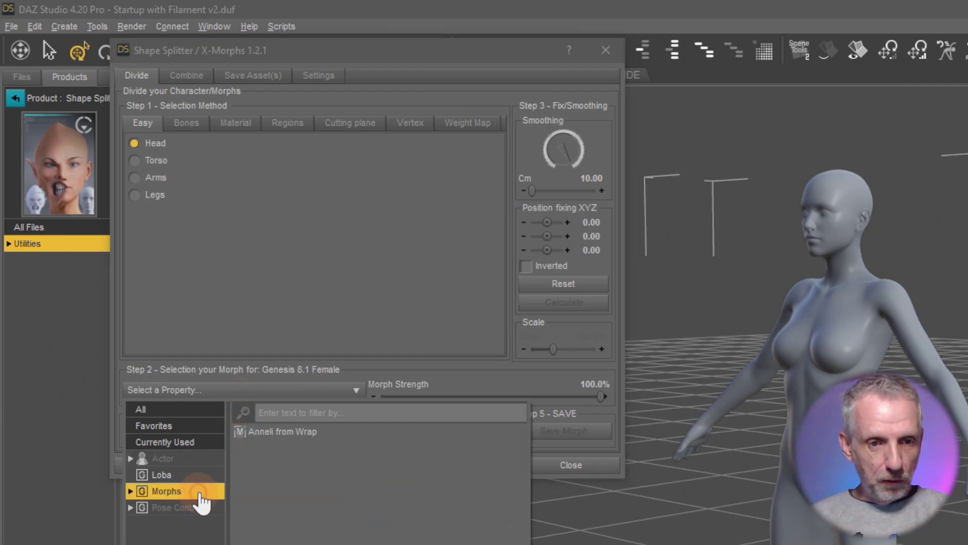
left_click(310, 433)
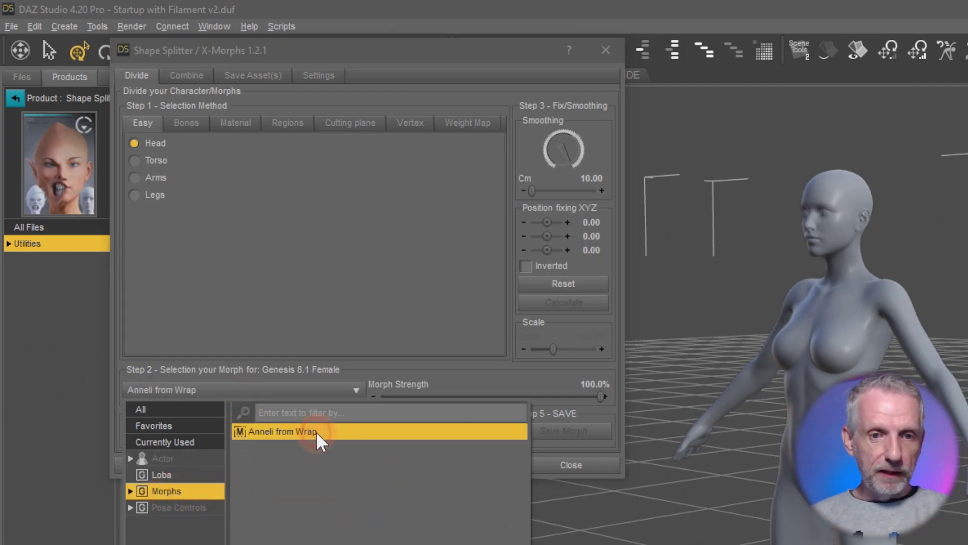
left_click(338, 440)
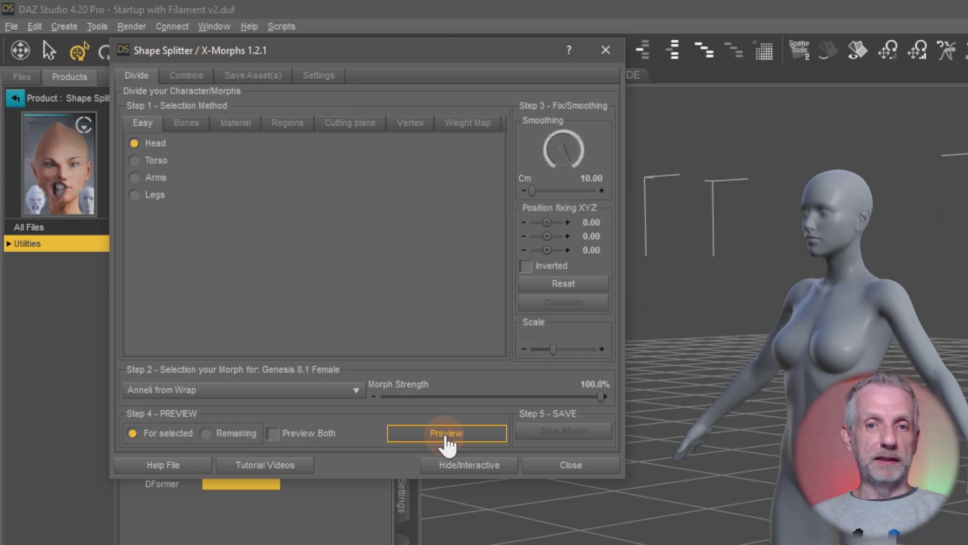
- Preview the head-only split of Anneli from Wrap, then close Shape Splitter
left_click(400, 434)
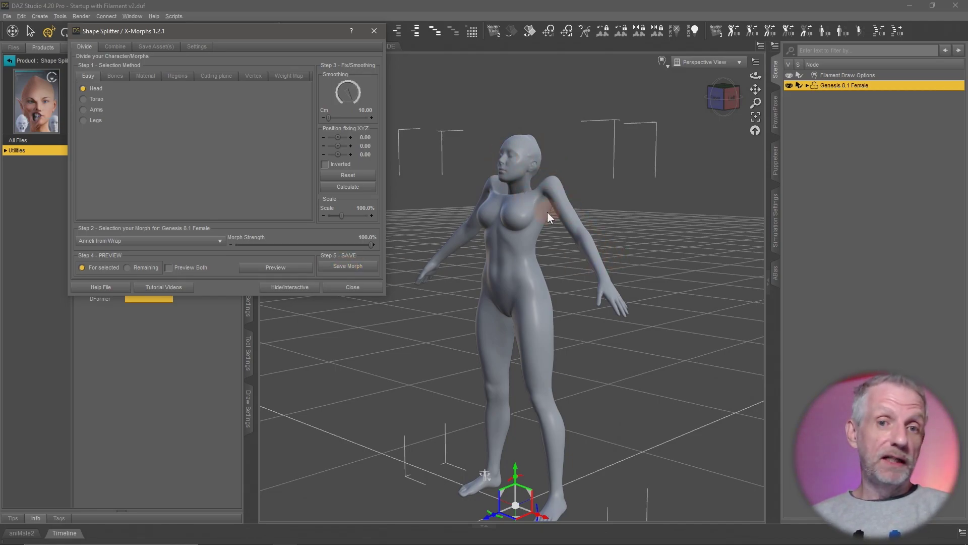
left_click(353, 287)
left_click(249, 208)
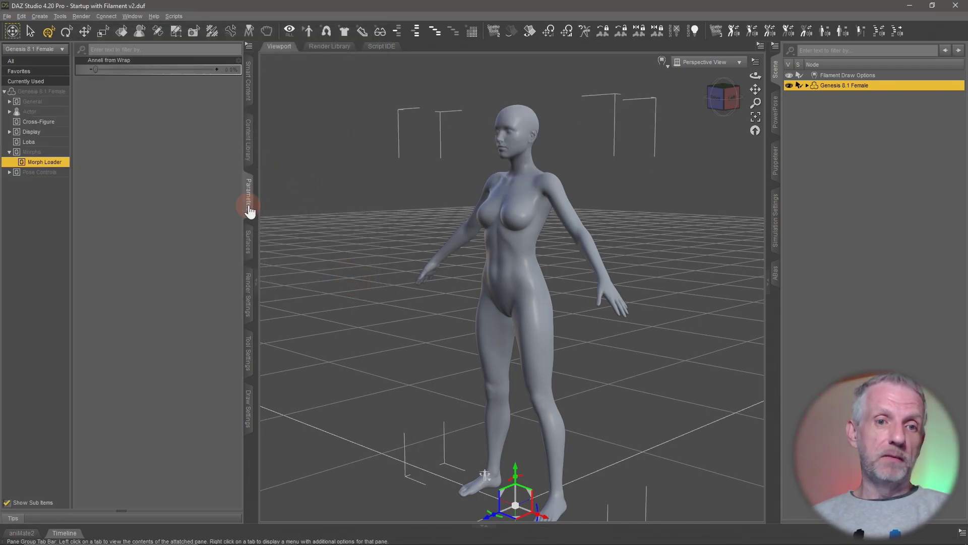
left_click_drag(94, 69, 418, 215)
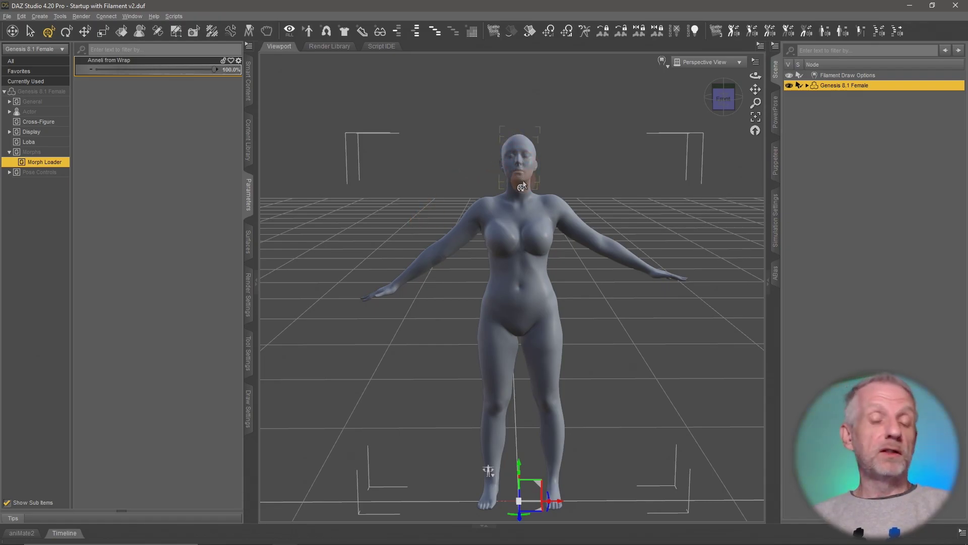
scroll(522, 187, "up", 10)
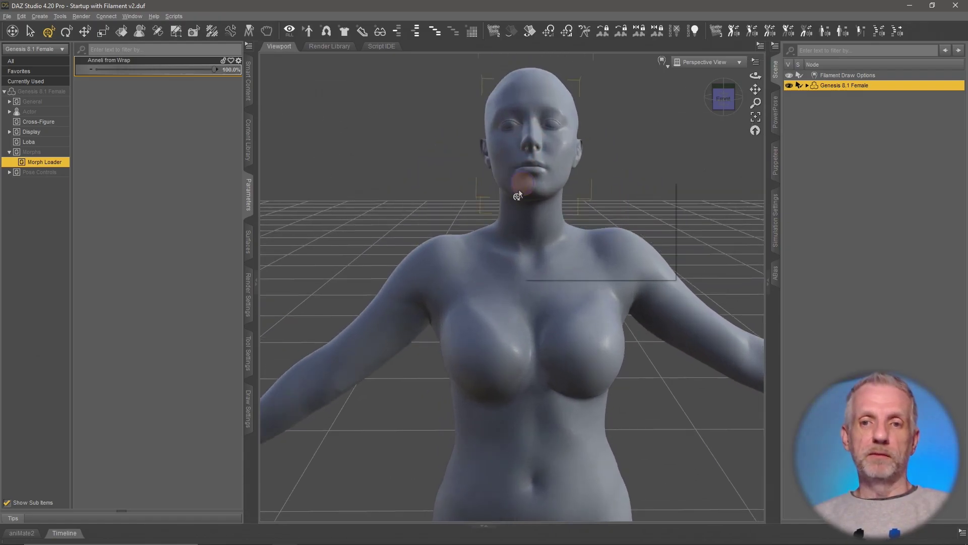
right_click(518, 196)
left_click(569, 170)
left_click_drag(569, 171, 569, 173, "alt")
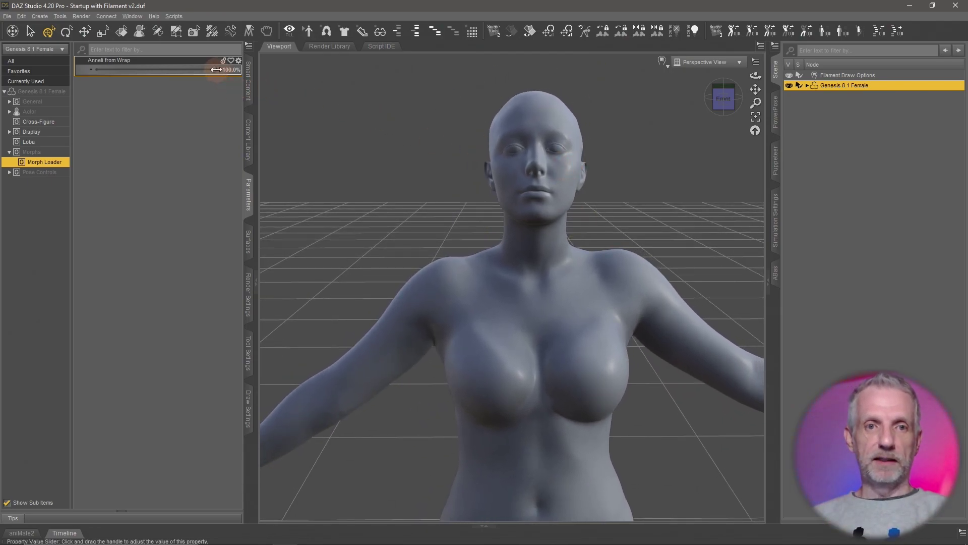
left_click_drag(216, 70, 75, 81)
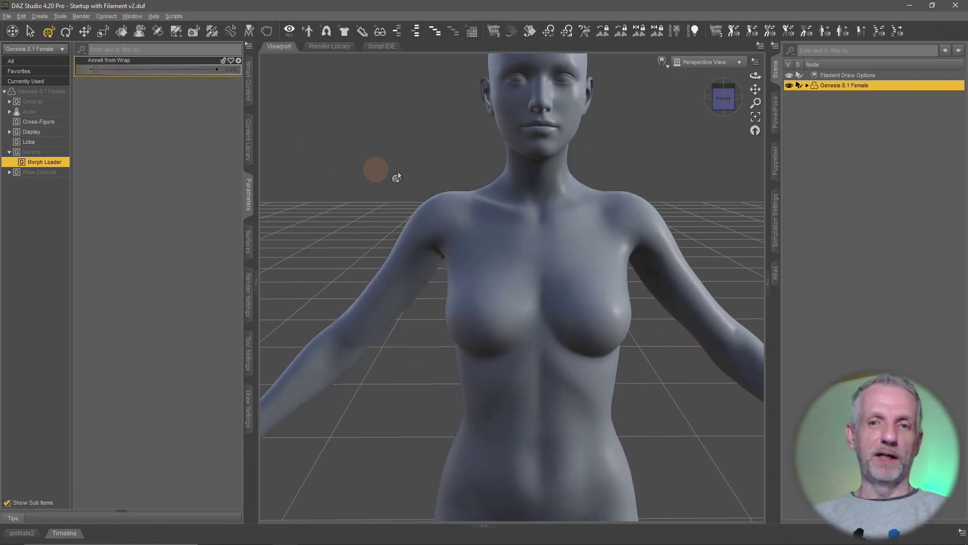
scroll(398, 171, "up", 3)
scroll(400, 172, "down", 6)
left_click_drag(400, 173, 440, 225, "alt")
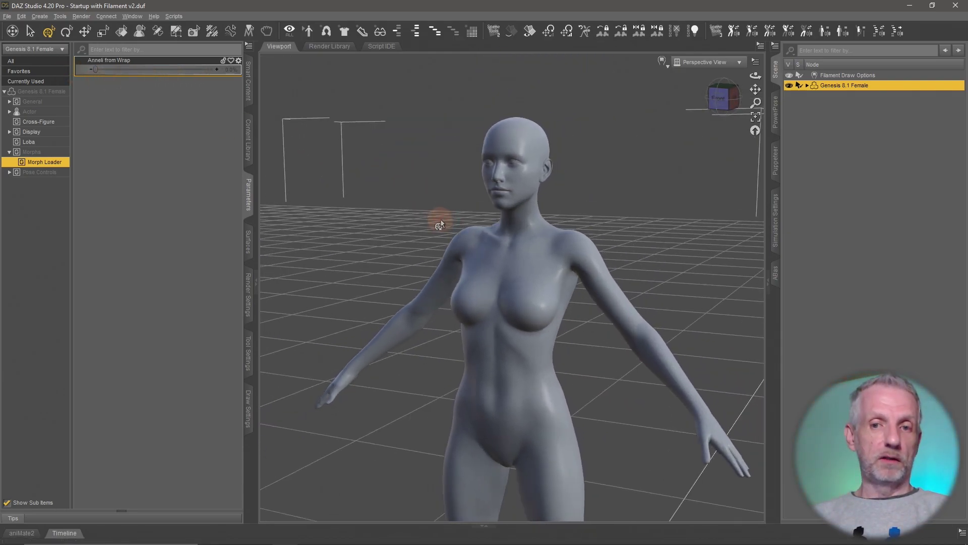
scroll(442, 221, "up", 3)
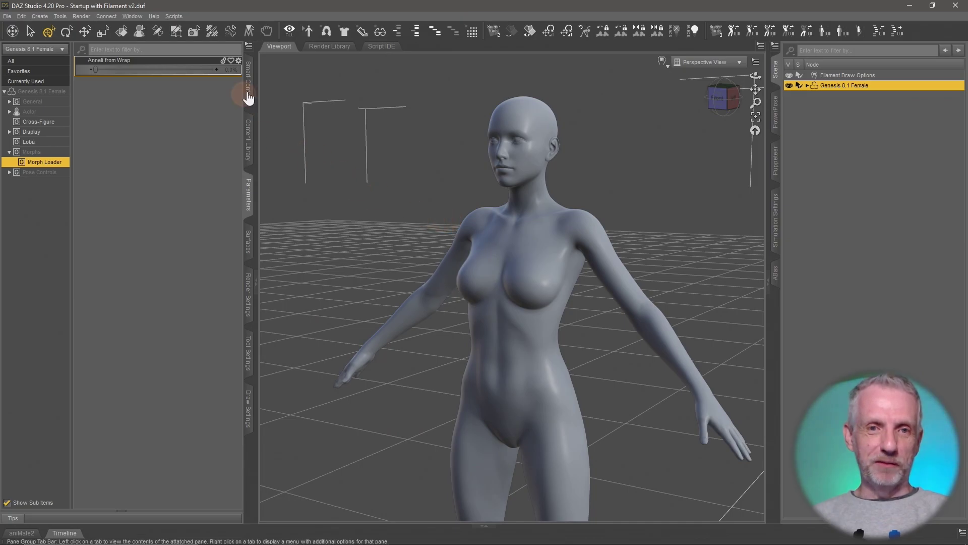
- Relaunch the Shape Splitter script and move its window off the figure
left_click(249, 96)
double_click(157, 271)
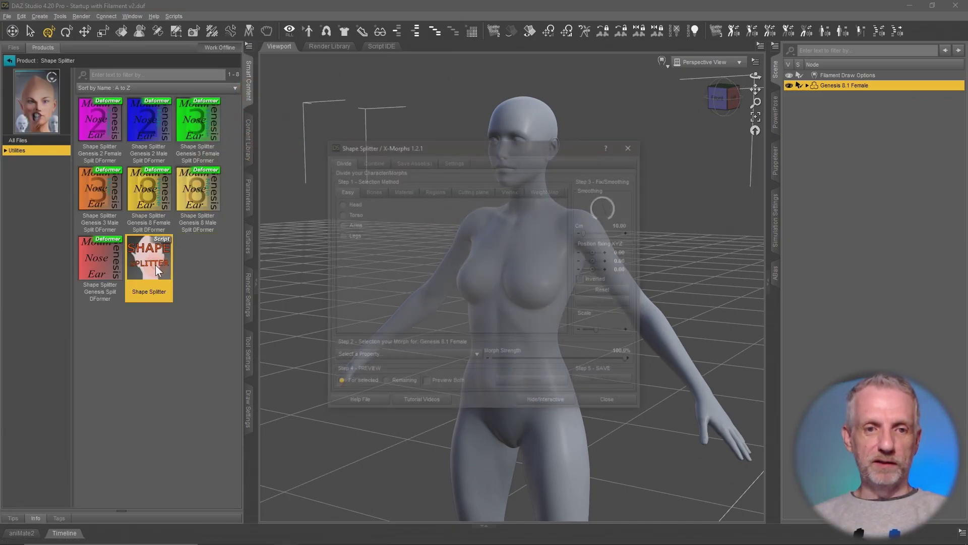
left_click(447, 196)
left_click_drag(494, 144, 233, 45)
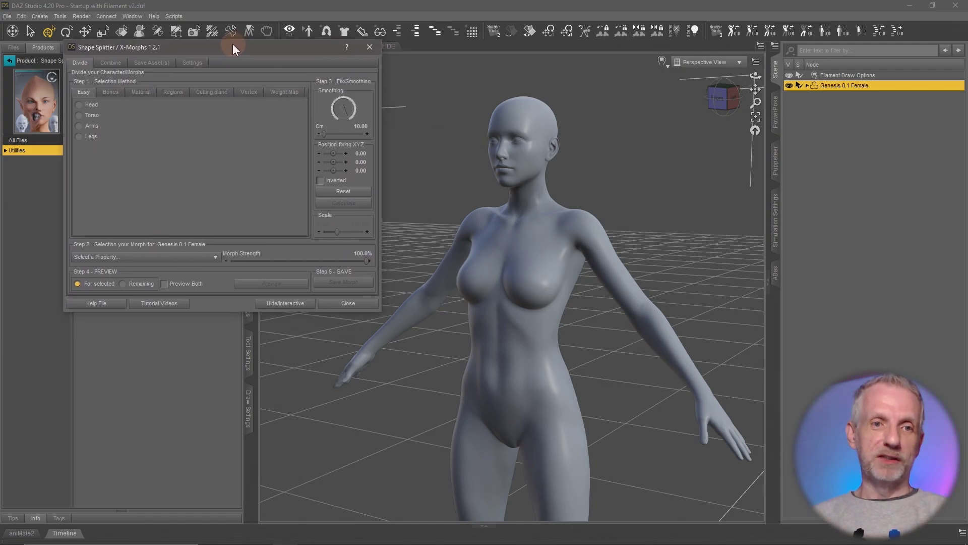
- Set the Head region with Anneli from Wrap and preview the head-only split
left_click(91, 106)
left_click(212, 258)
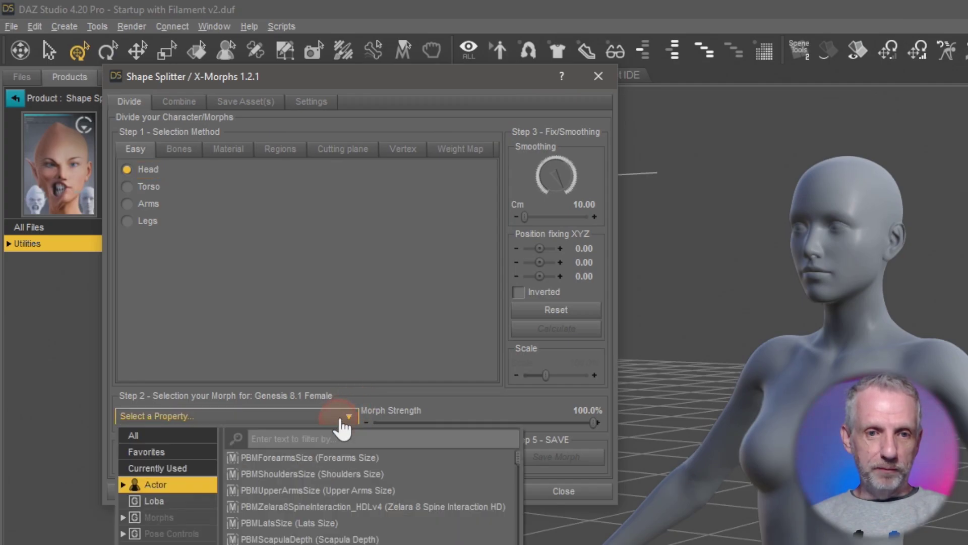
left_click(162, 517)
left_click(302, 459)
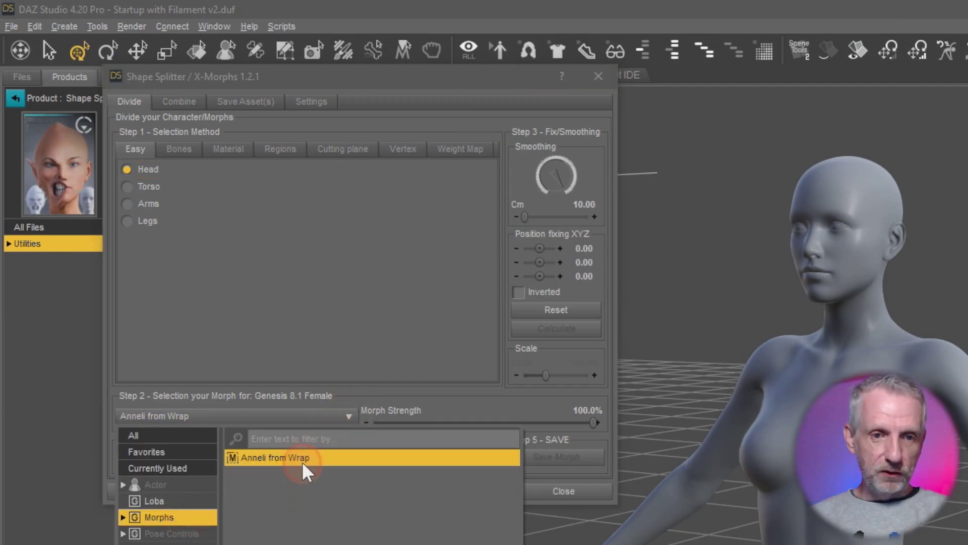
left_click(416, 462)
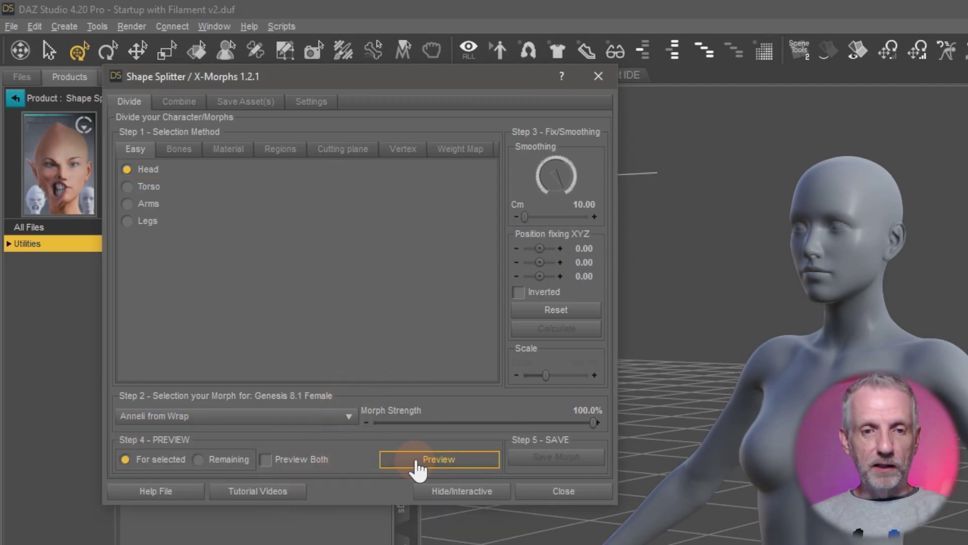
left_click(402, 328)
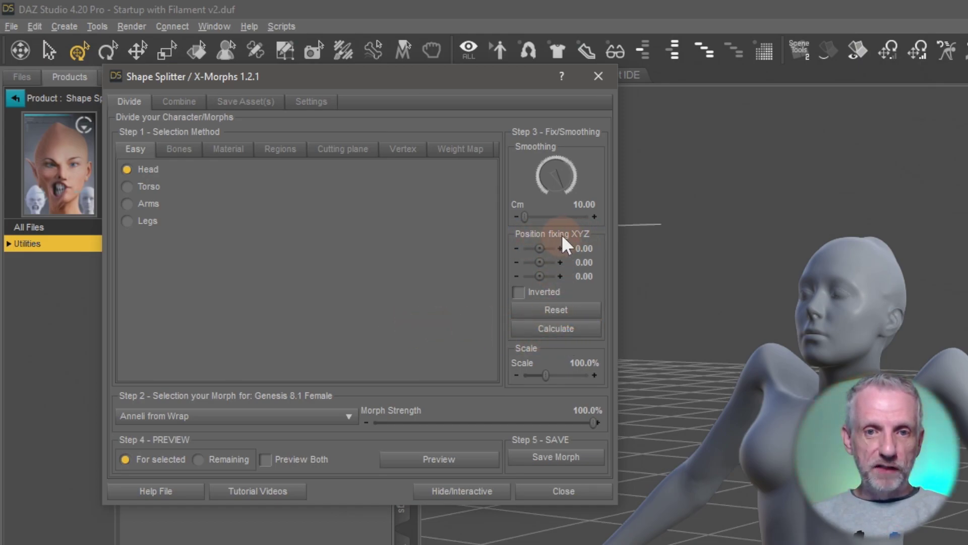
- Calculate position-fixing offsets and preview the head portion of the Anneli morph
left_click(577, 336)
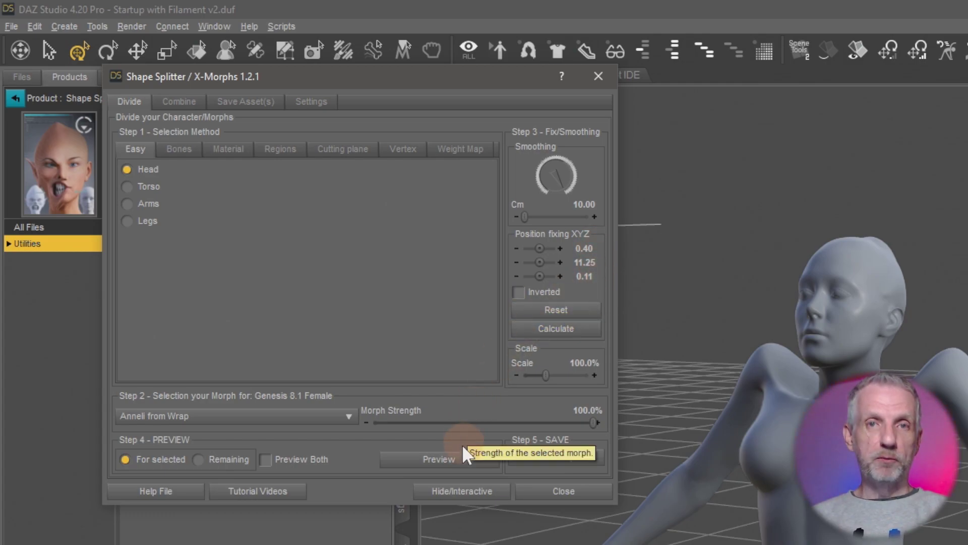
left_click(452, 462)
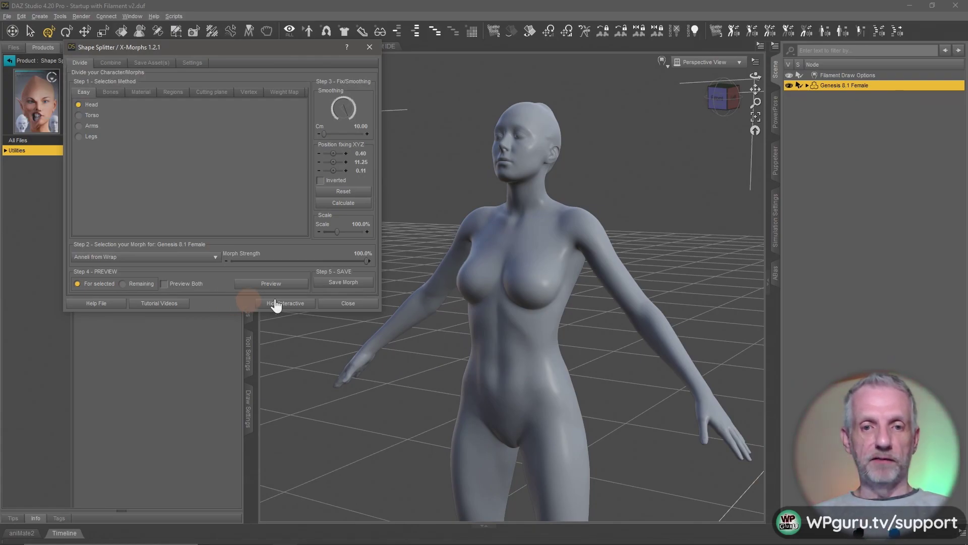
- Start saving the split as a morph in the Morphs > Morph Loader group
left_click(367, 283)
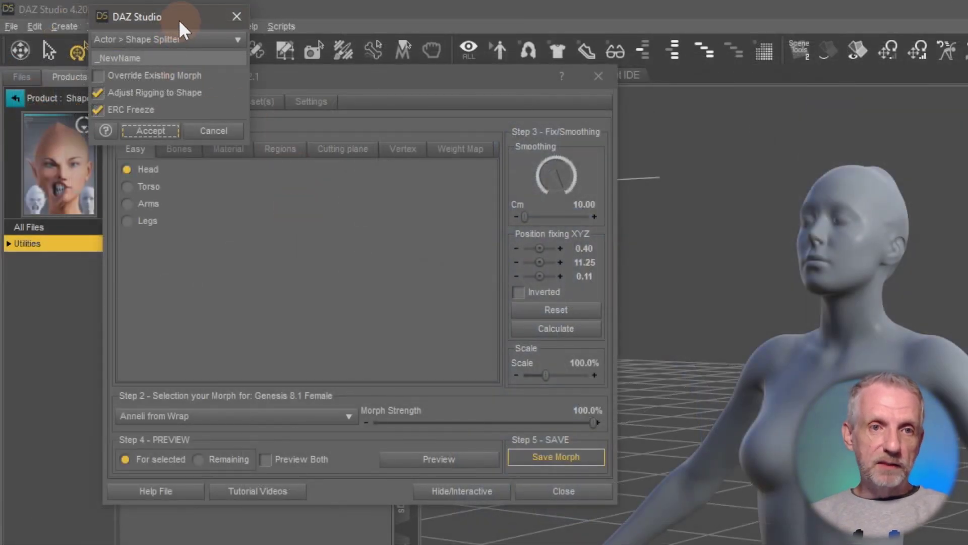
left_click_drag(180, 25, 326, 208)
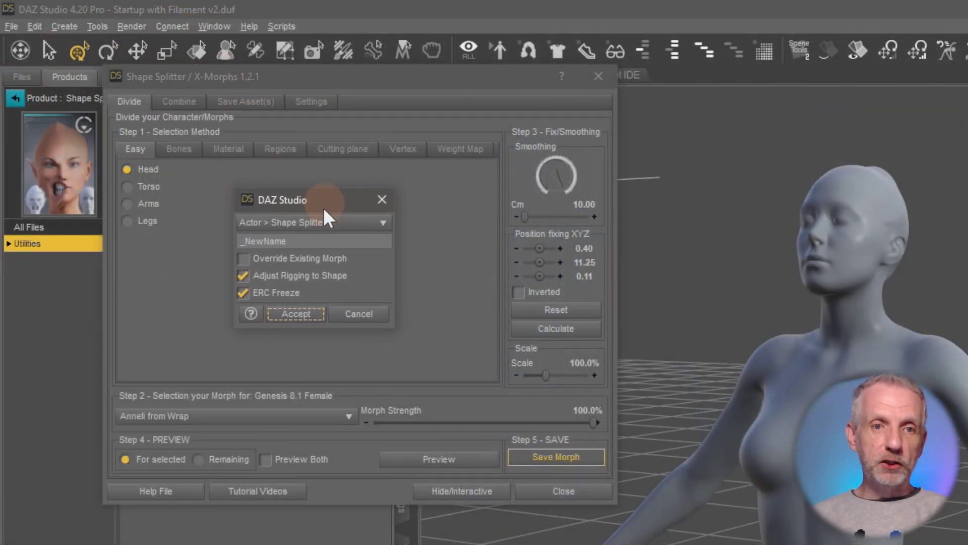
left_click(329, 223)
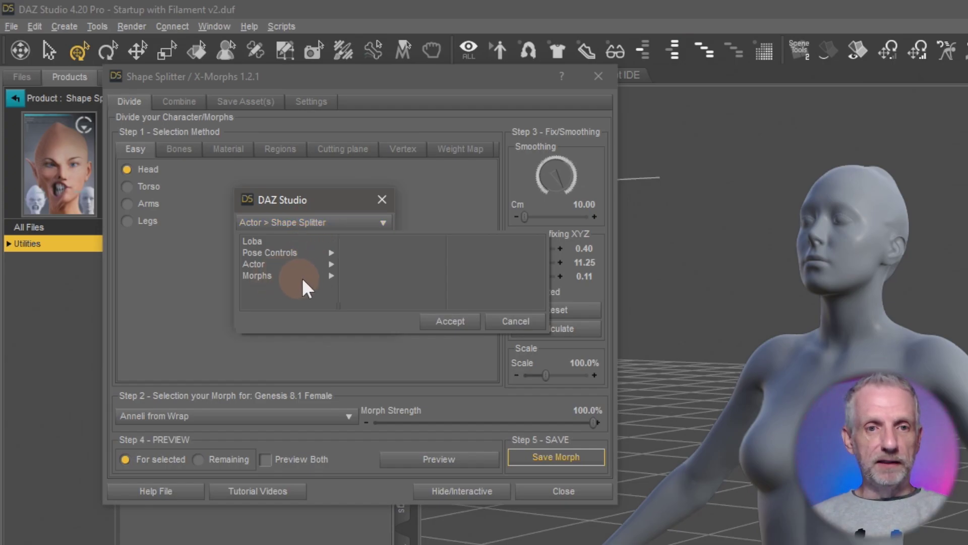
left_click(285, 276)
left_click(370, 242)
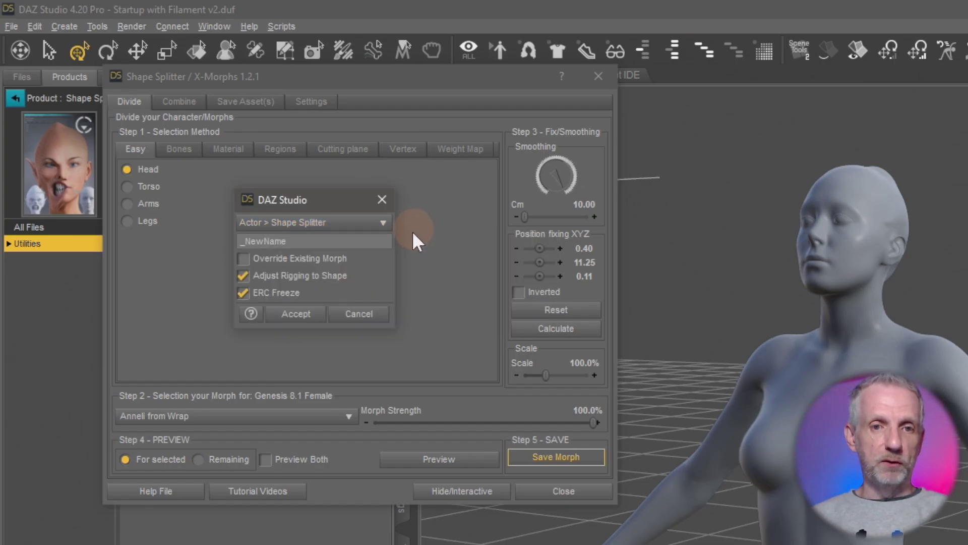
left_click(335, 224)
left_click(277, 277)
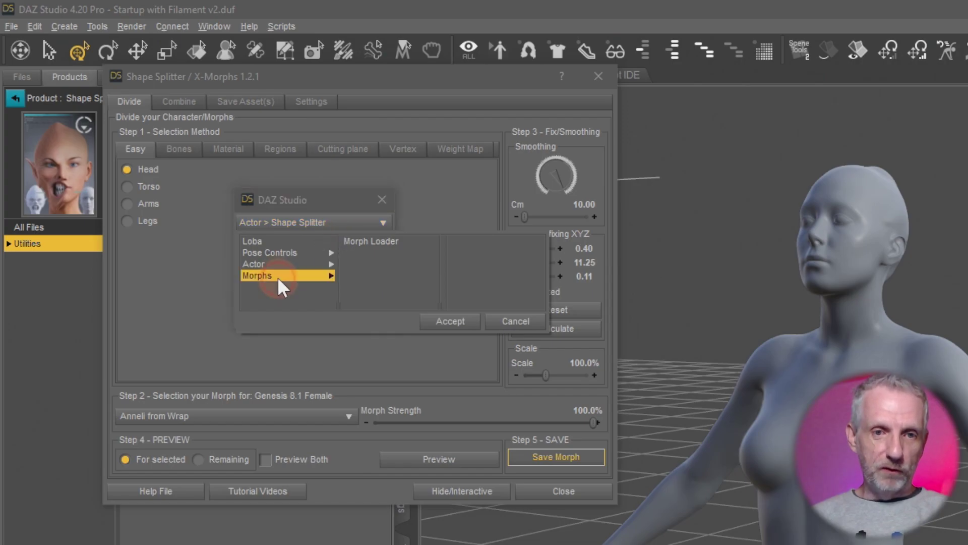
left_click(371, 243)
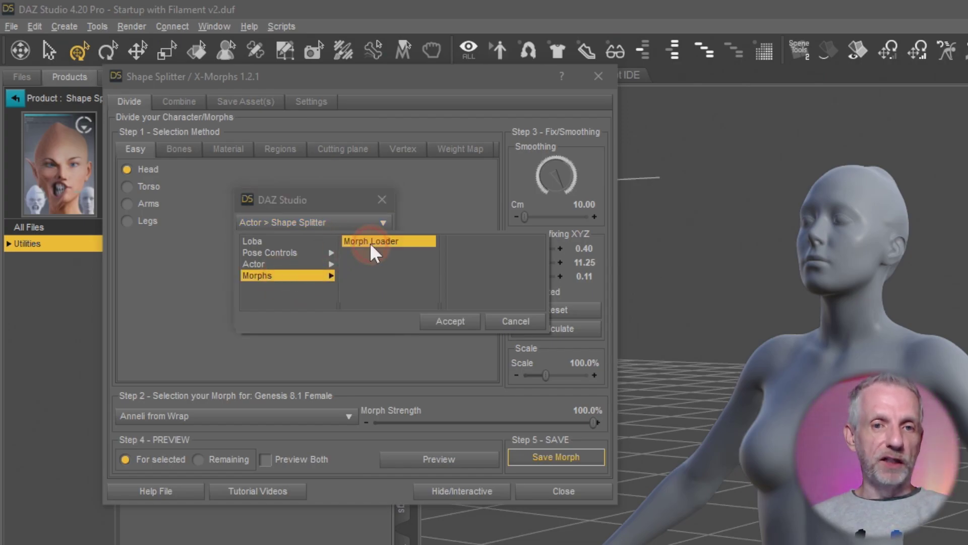
left_click(448, 320)
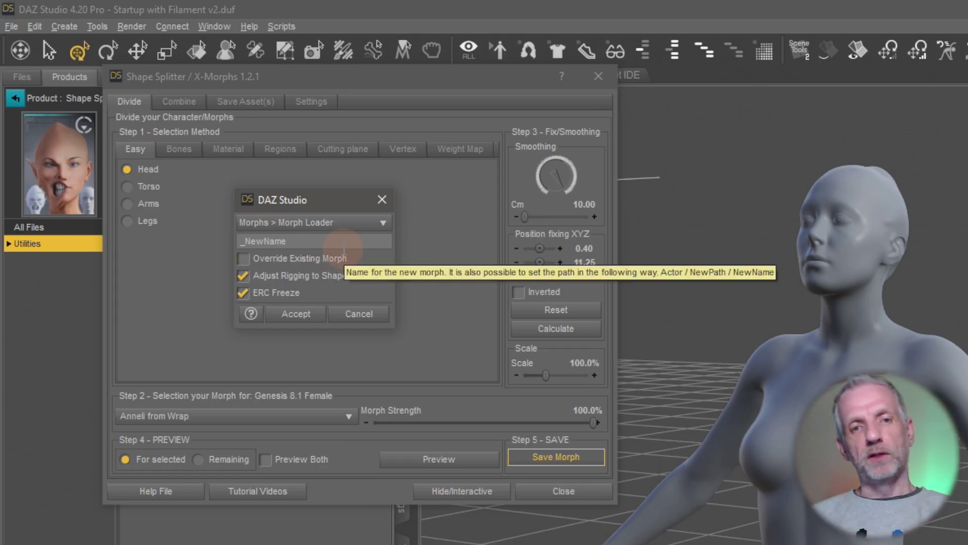
- Name the morph 'Anneli Head', turn off ERC Freeze, and accept
double_click(345, 246)
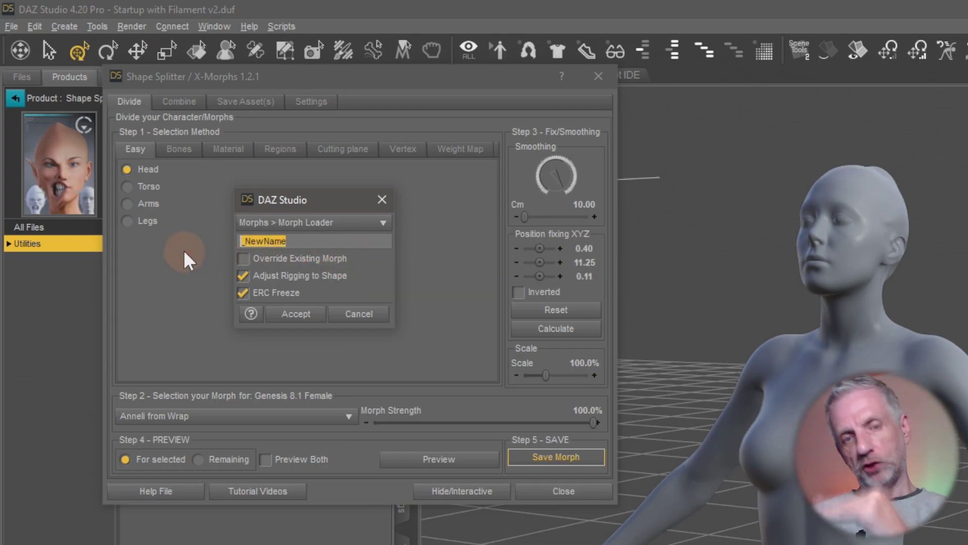
type("Anneli Head")
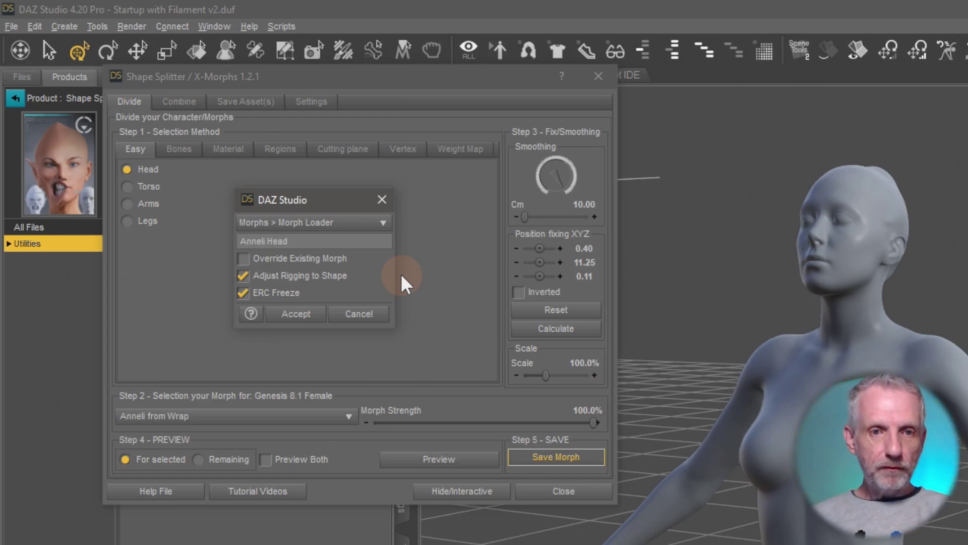
left_click(376, 294)
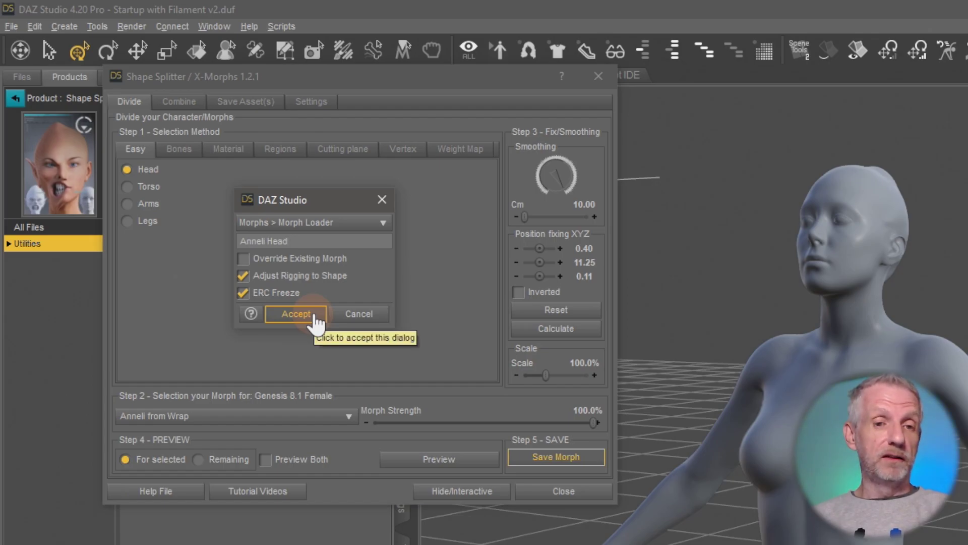
left_click(314, 316)
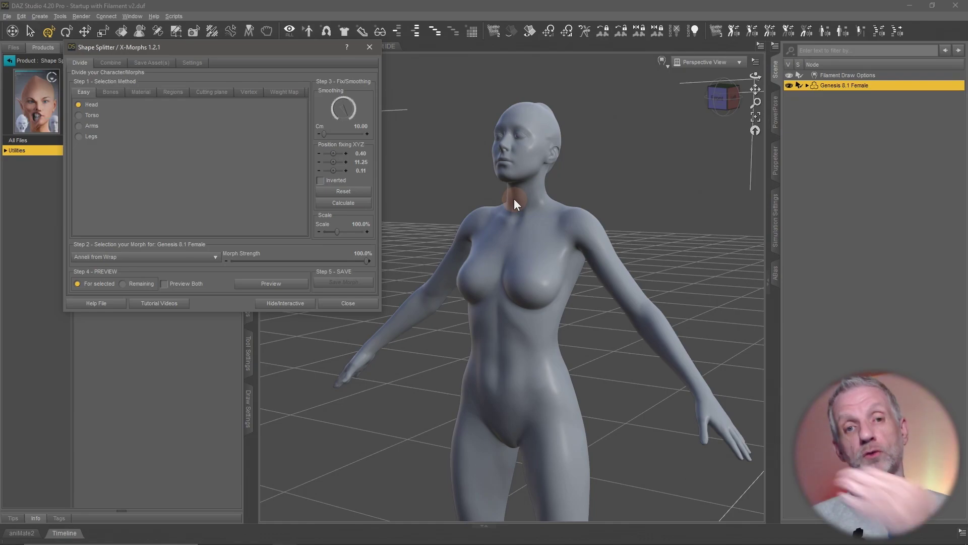
- Close Shape Splitter and test the Anneli Head slider between 0% and 100%, viewing the head from the side
left_click(363, 304)
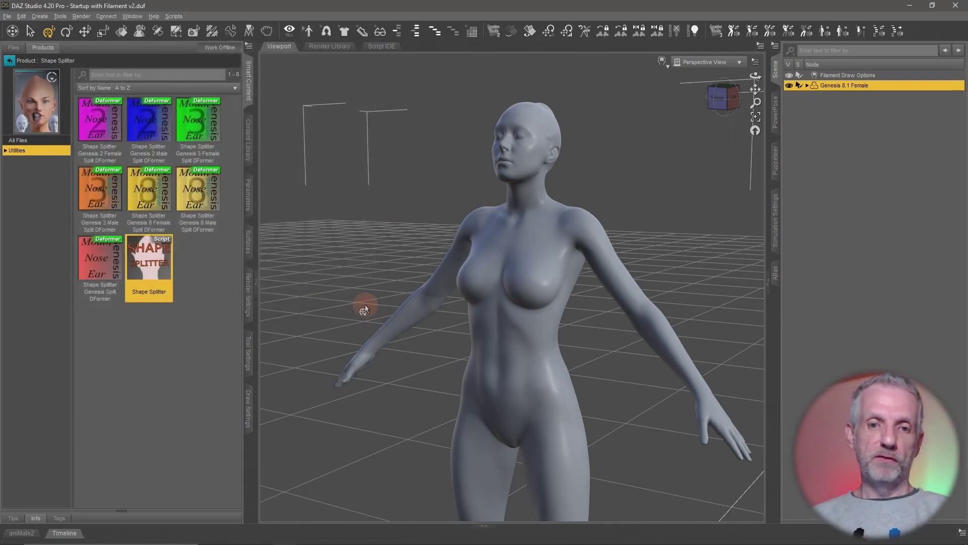
left_click(251, 202)
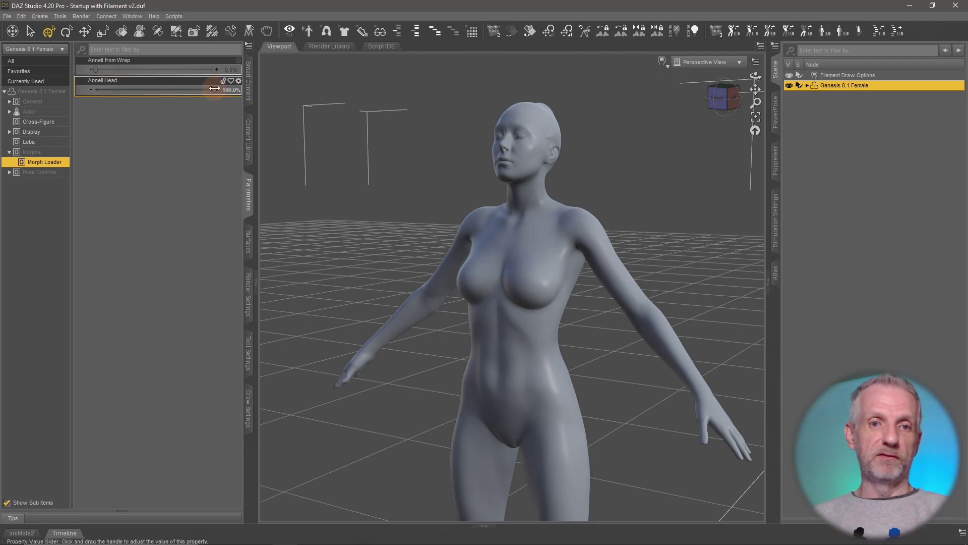
left_click_drag(215, 89, 280, 96)
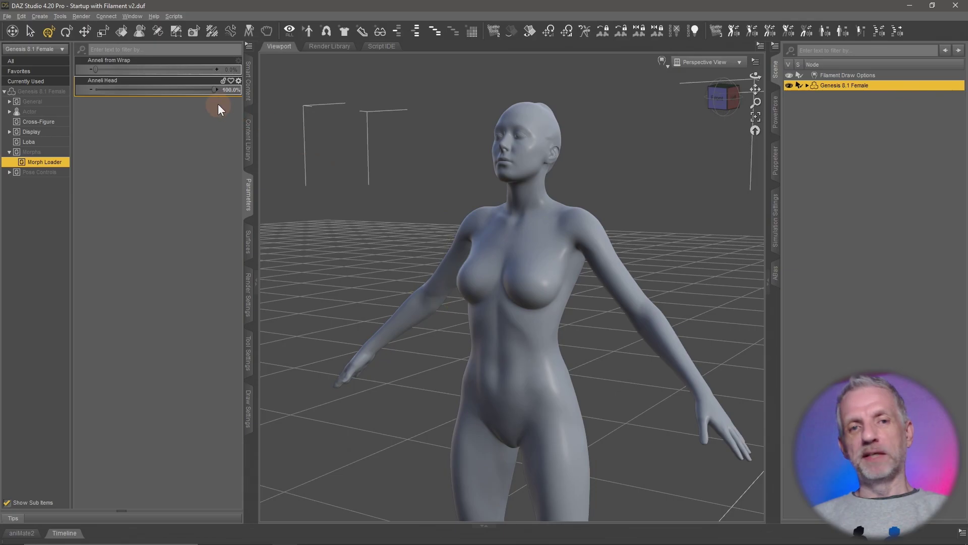
left_click_drag(216, 89, 90, 69)
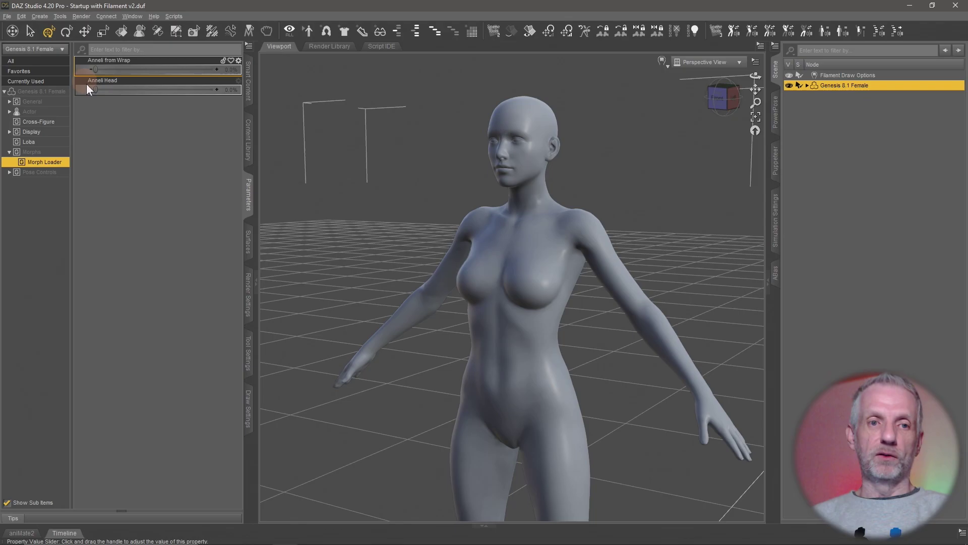
left_click(88, 89)
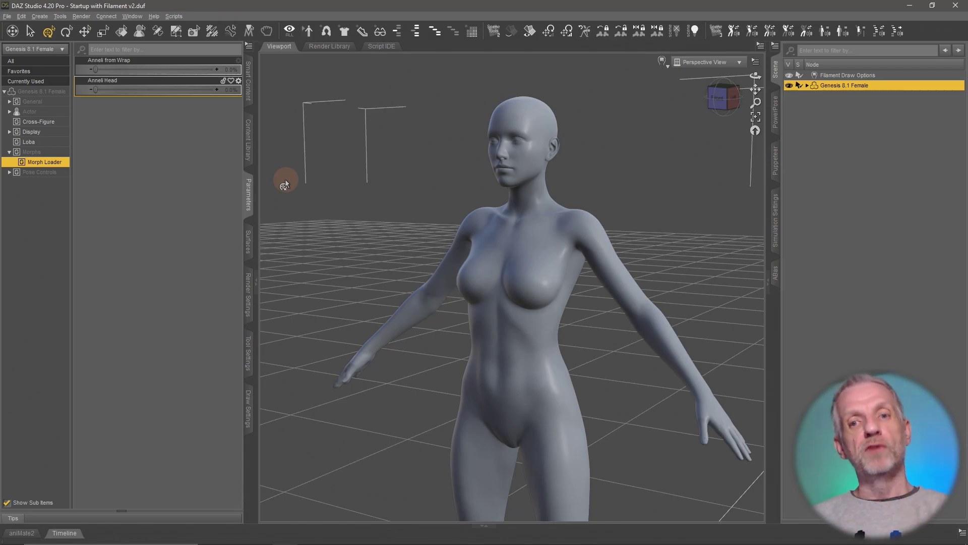
scroll(467, 248, "down", 5)
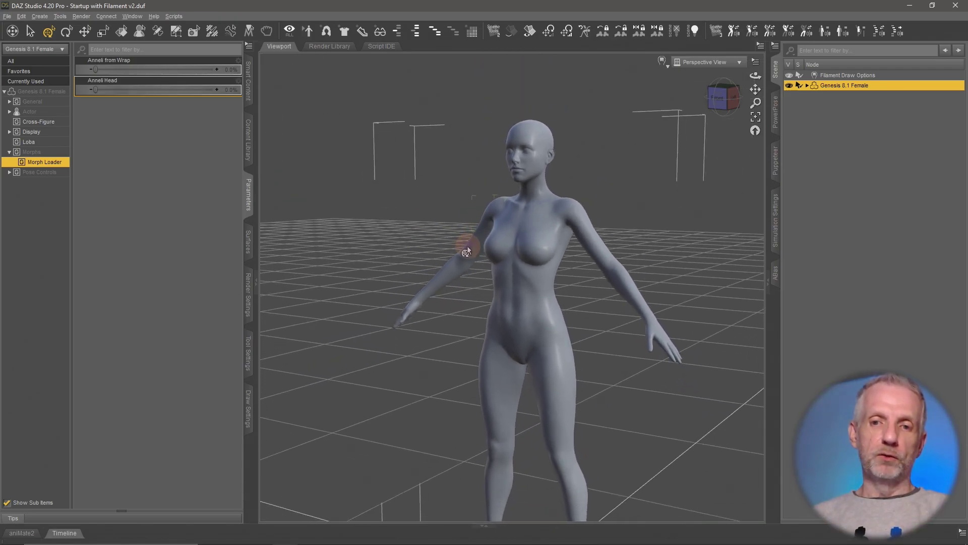
left_click_drag(467, 251, 467, 225, "alt")
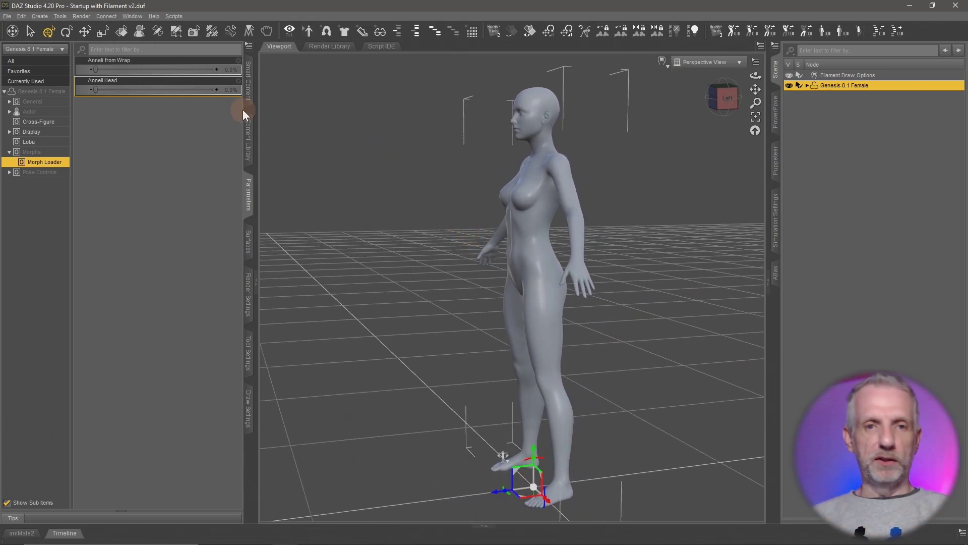
- Relaunch Shape Splitter with Head and Anneli from Wrap, targeting the Remaining portion
left_click(249, 88)
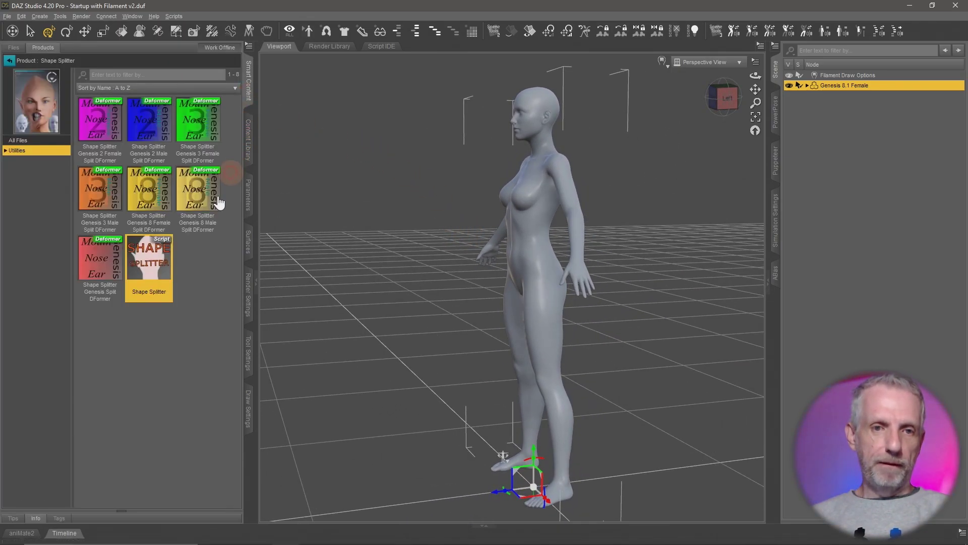
double_click(169, 248)
left_click_drag(452, 144, 197, 46)
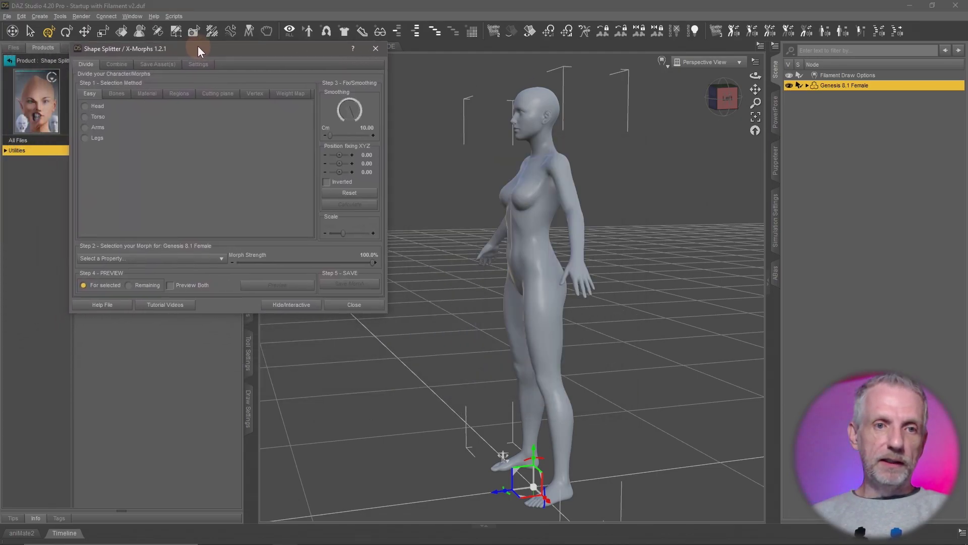
left_click(97, 105)
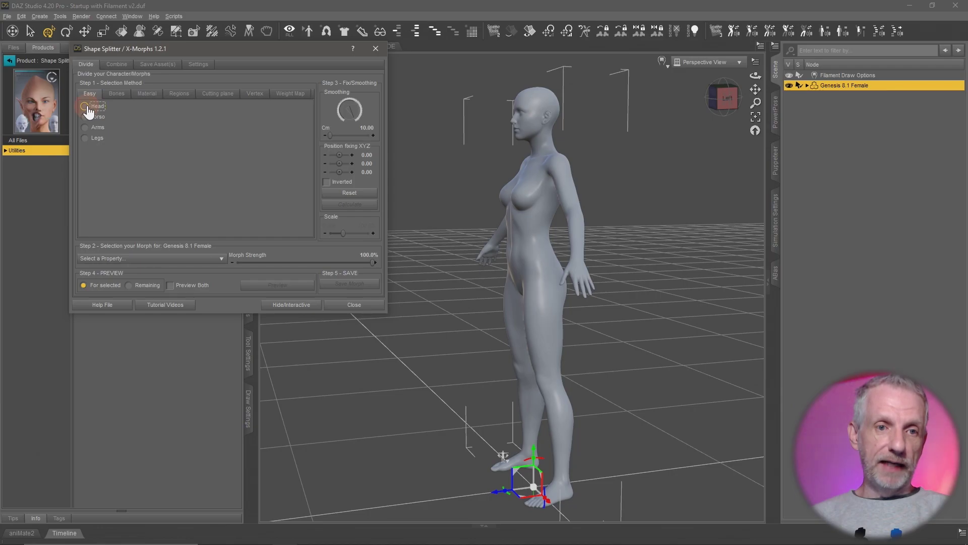
left_click(193, 260)
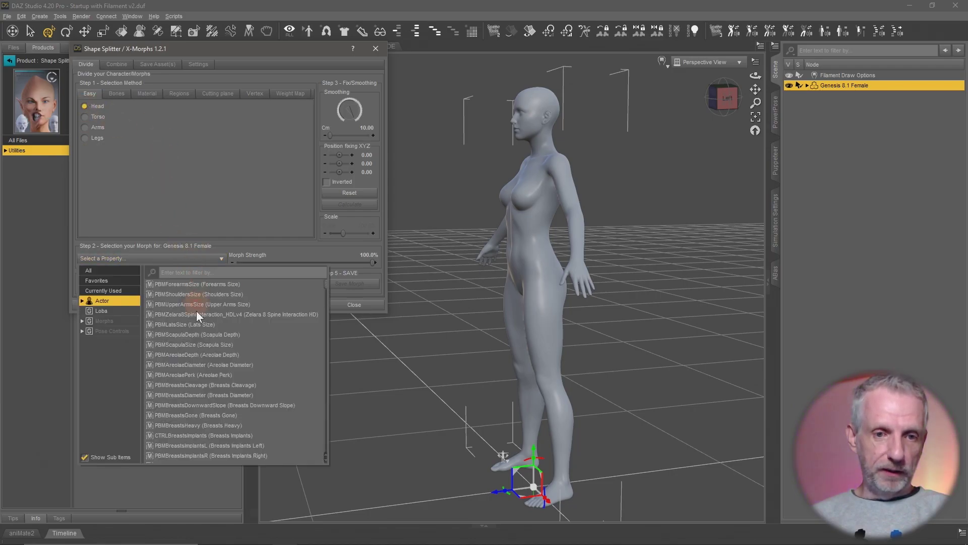
left_click(125, 322)
left_click(186, 285)
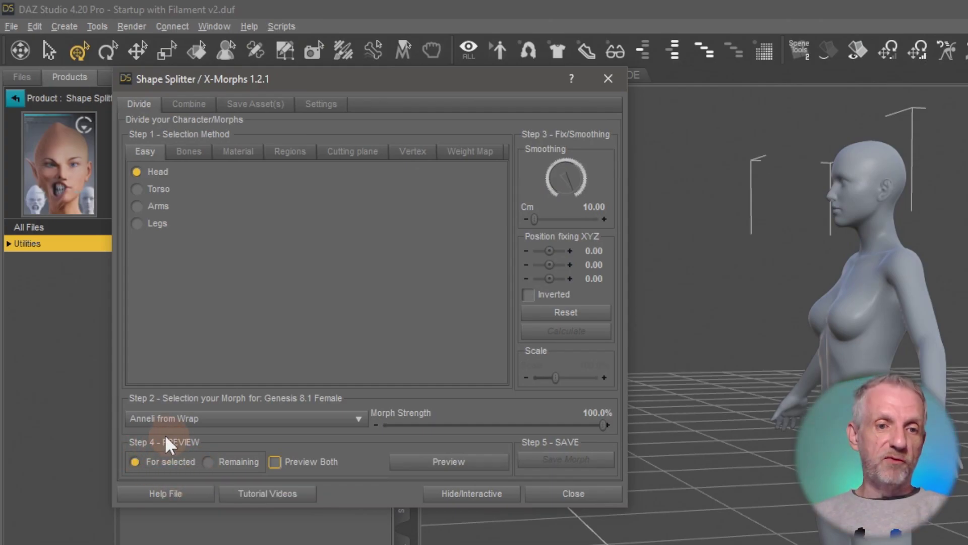
left_click(135, 462)
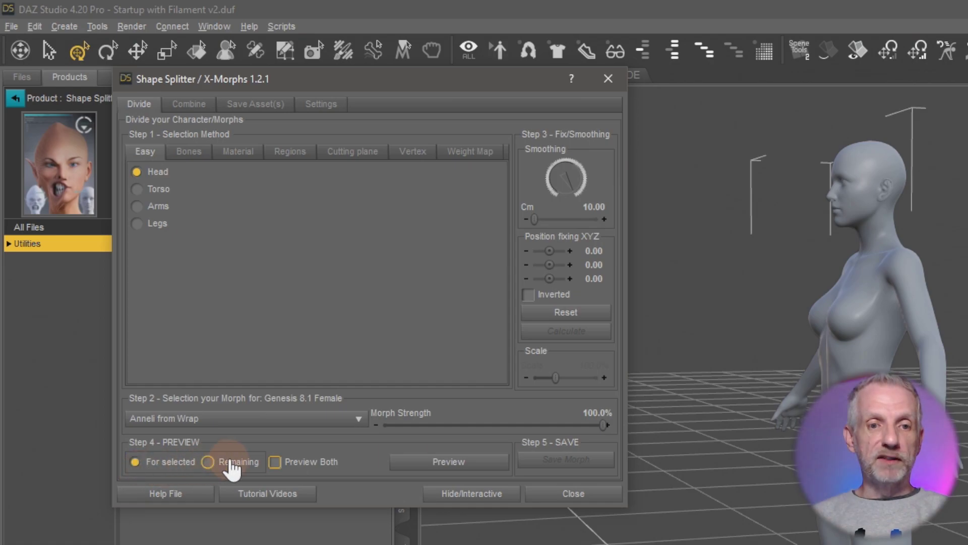
left_click(233, 469)
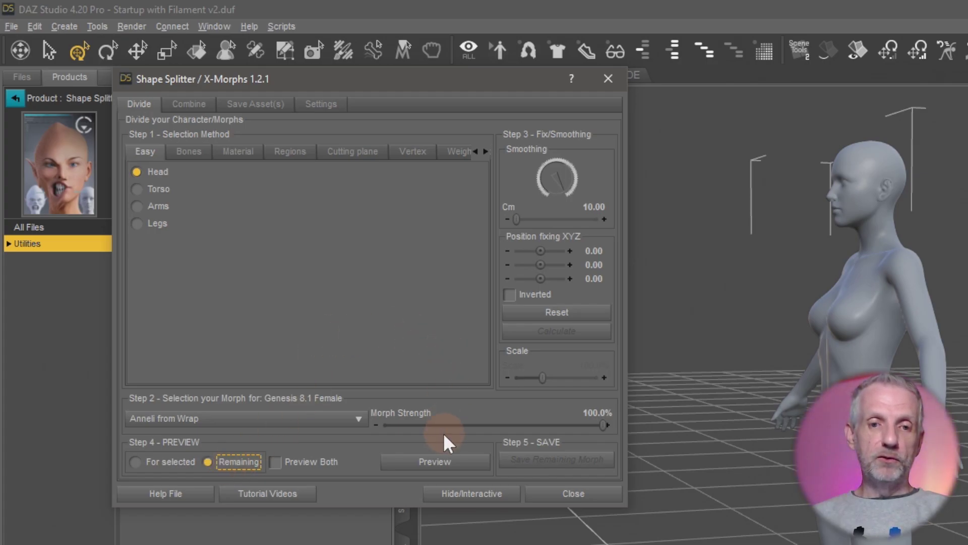
- Preview the body remainder, calculate position fixing, set it Inverted, and preview again
left_click(448, 467)
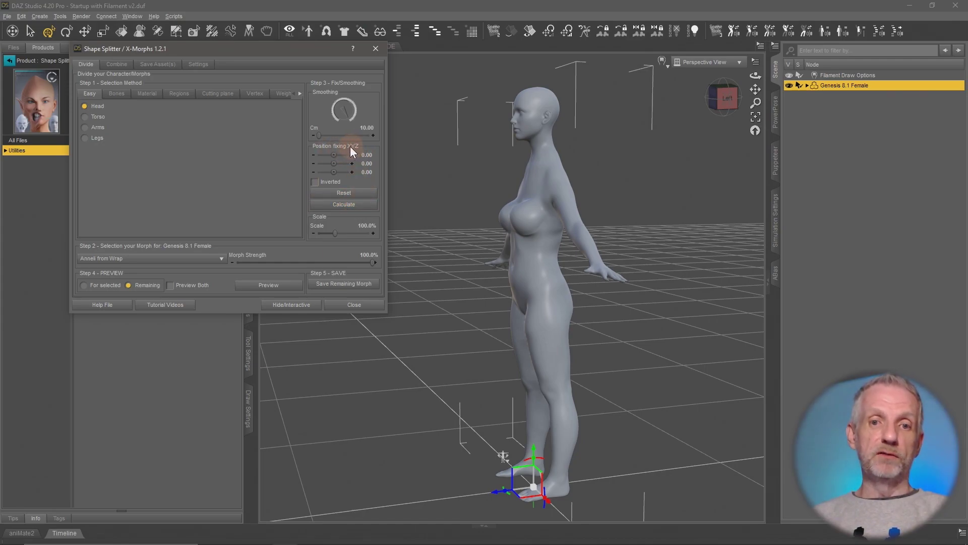
left_click(352, 211)
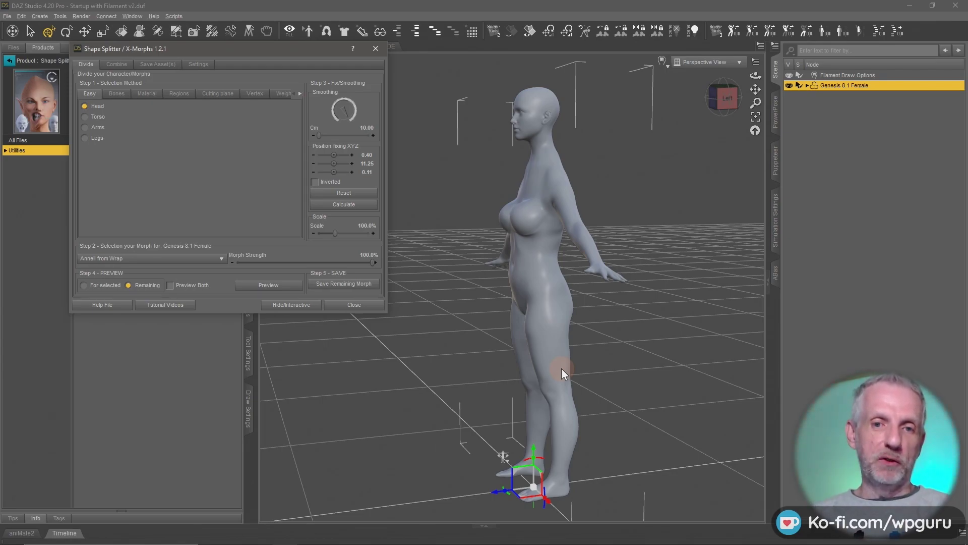
left_click(341, 186)
left_click(277, 286)
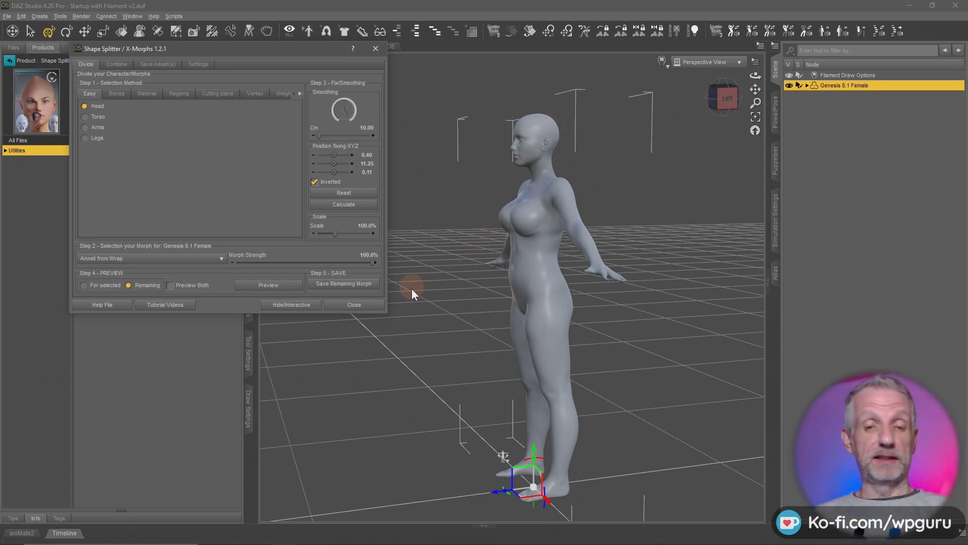
- Save the remaining body shape through Morphs > Morph Loader as 'Anneli Body' and close Shape Splitter
left_click(353, 285)
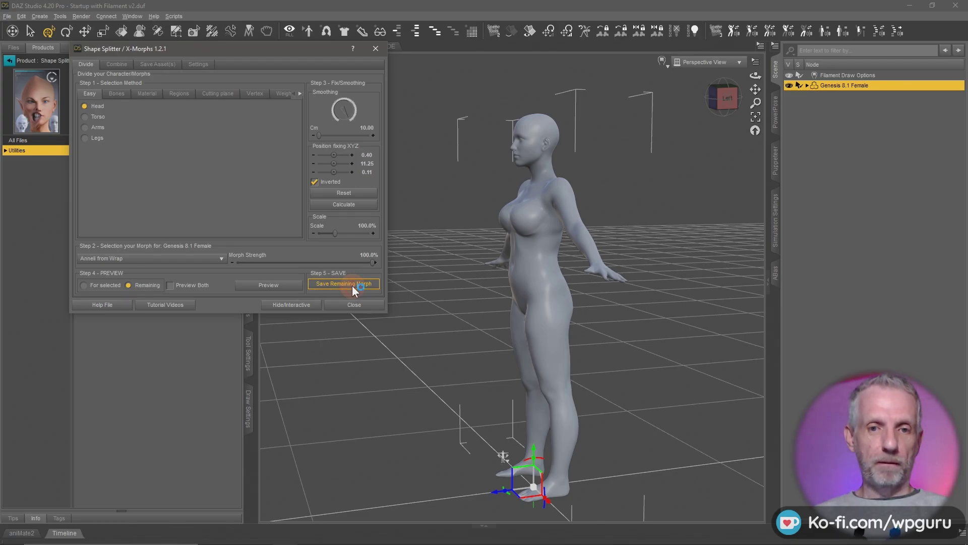
left_click(207, 141)
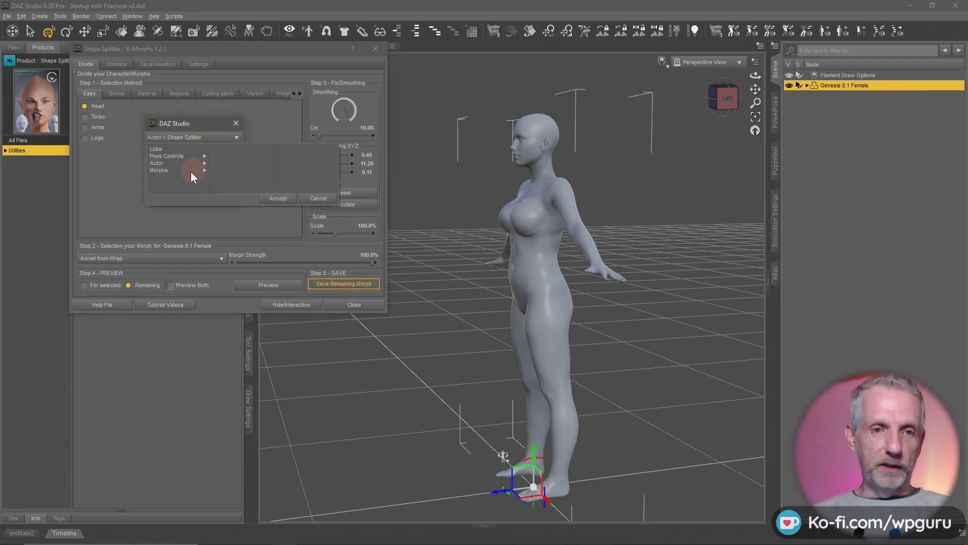
left_click(190, 171)
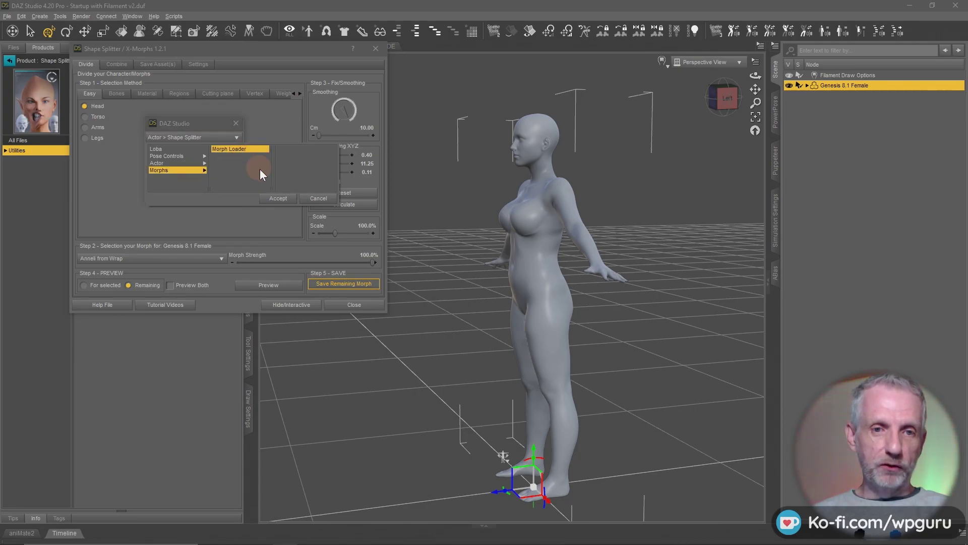
left_click(277, 198)
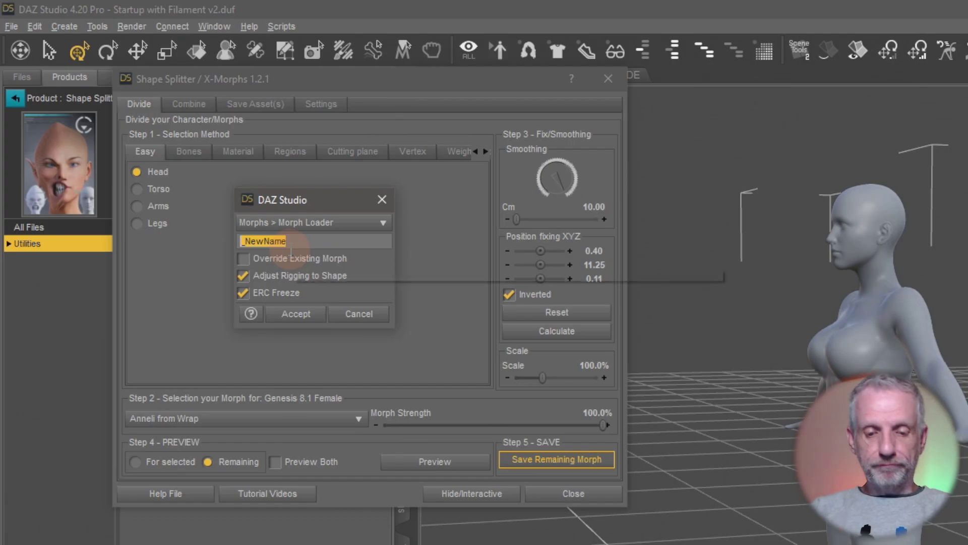
type("Anneli Body")
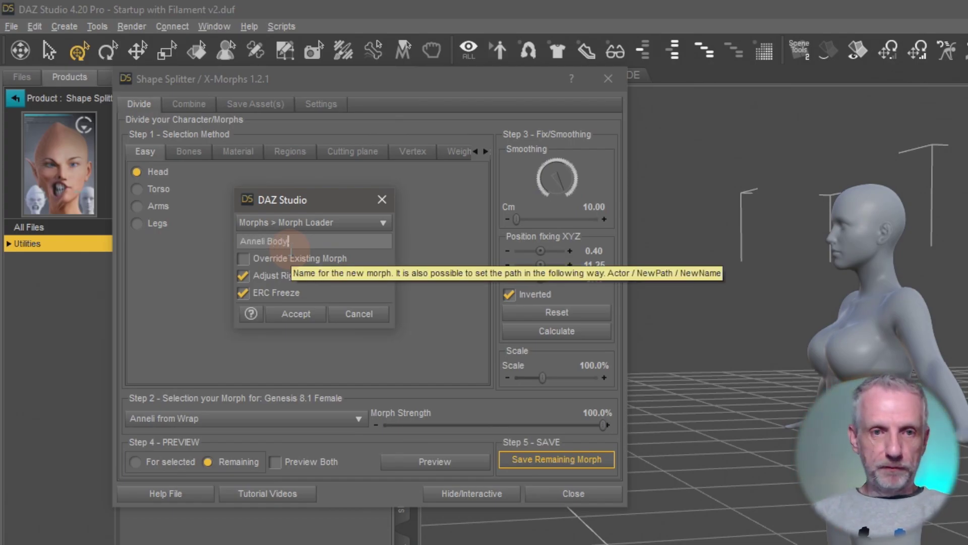
left_click(299, 315)
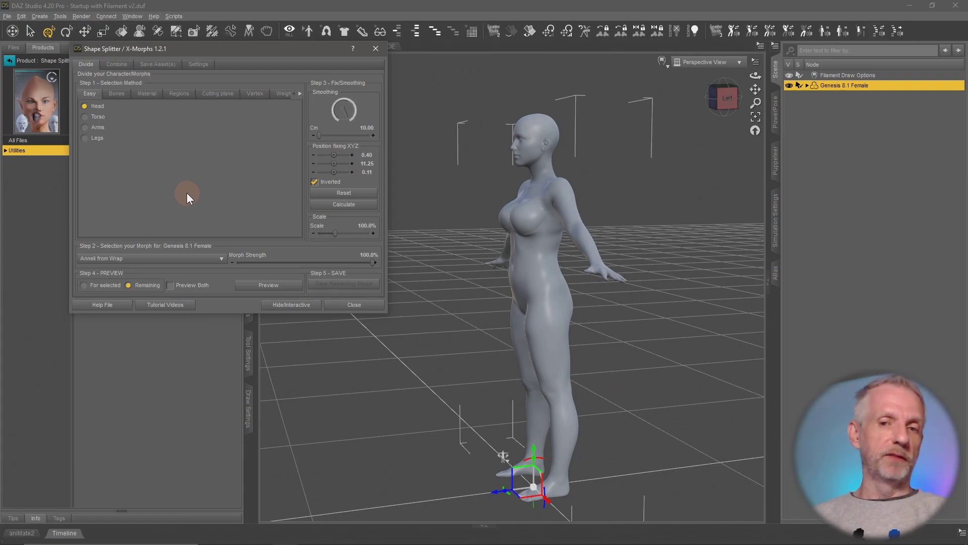
left_click(339, 305)
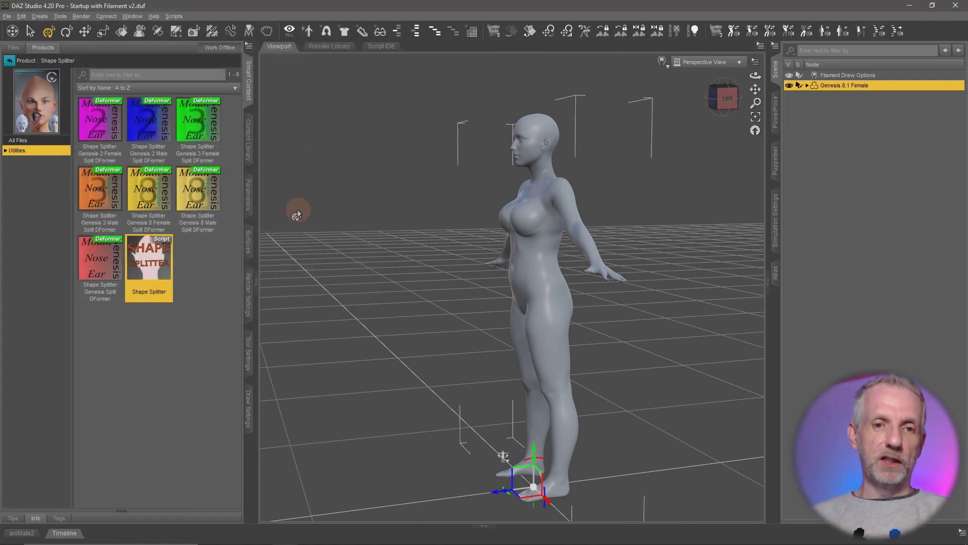
- Dial both Anneli Head and Anneli Body to 100% and view the figure from the front
left_click(248, 201)
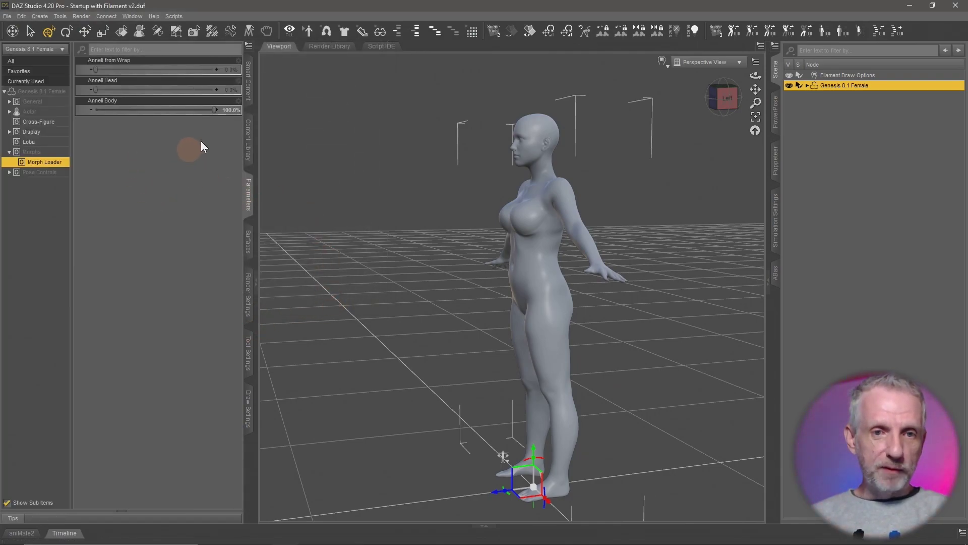
left_click_drag(213, 111, 277, 92)
left_click_drag(139, 120, 231, 100)
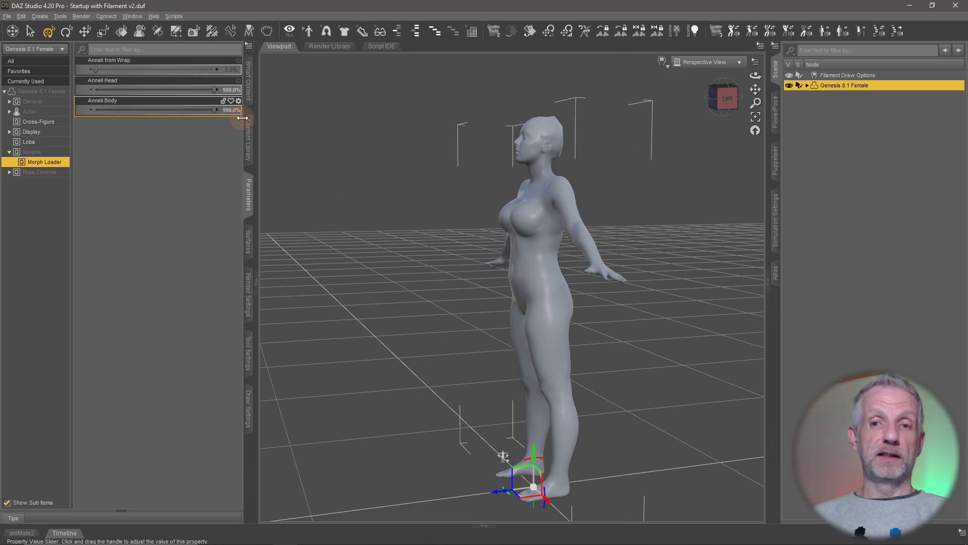
left_click_drag(348, 268, 277, 231)
- Enable Edit Mode in the Parameters pane and delete the original 'Anneli from Wrap' morph
left_click(161, 61)
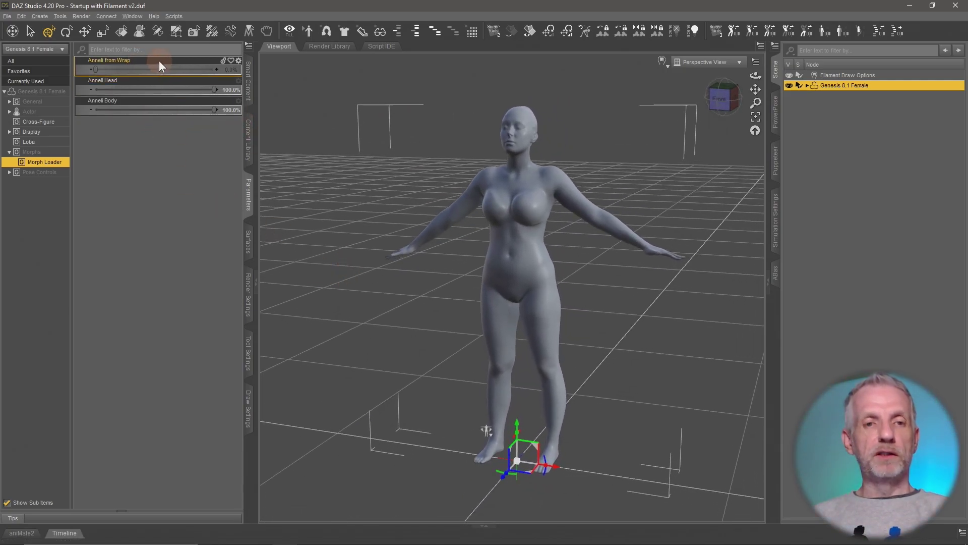
right_click(140, 141)
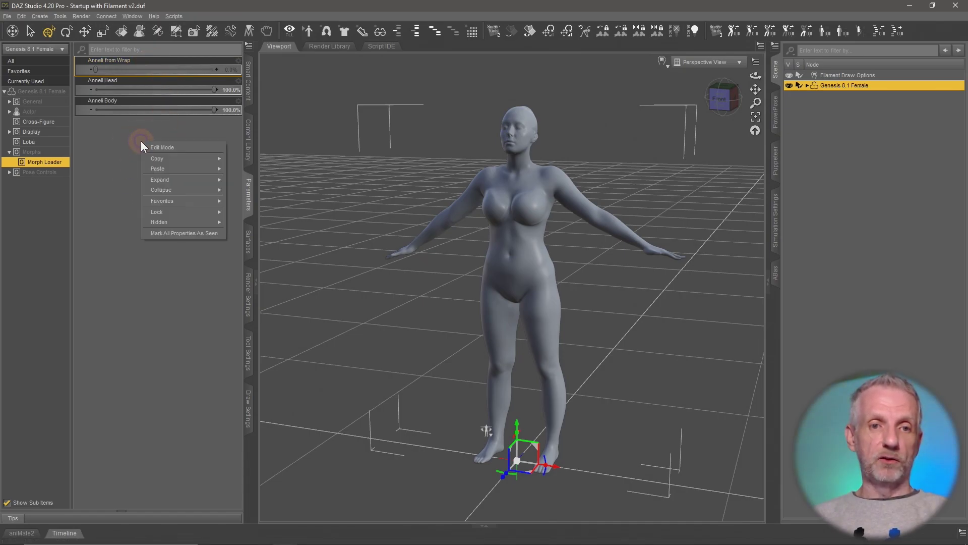
left_click(179, 146)
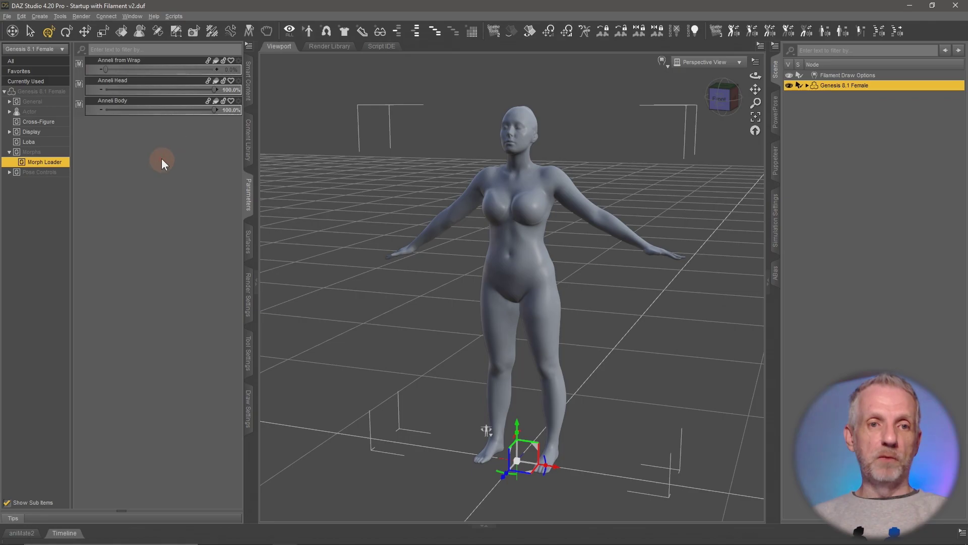
right_click(174, 62)
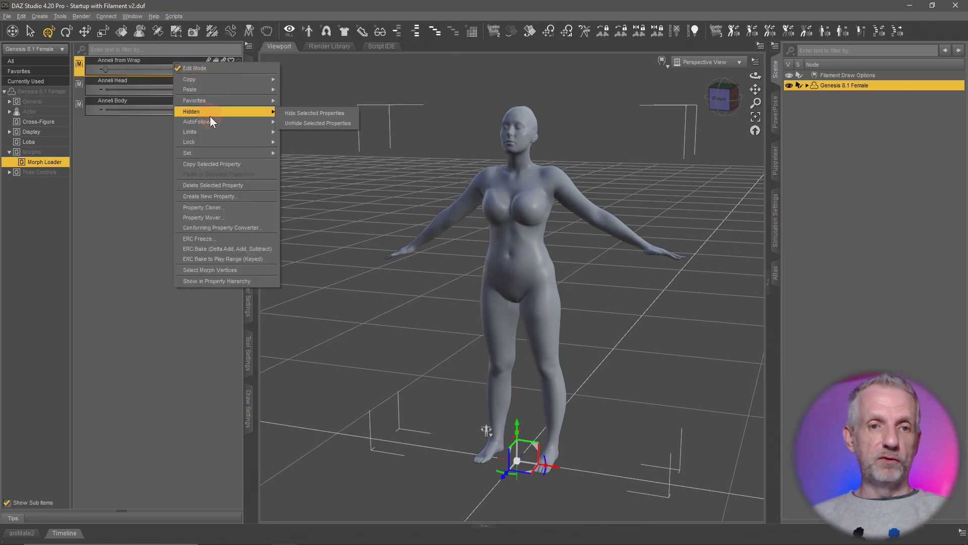
left_click(237, 186)
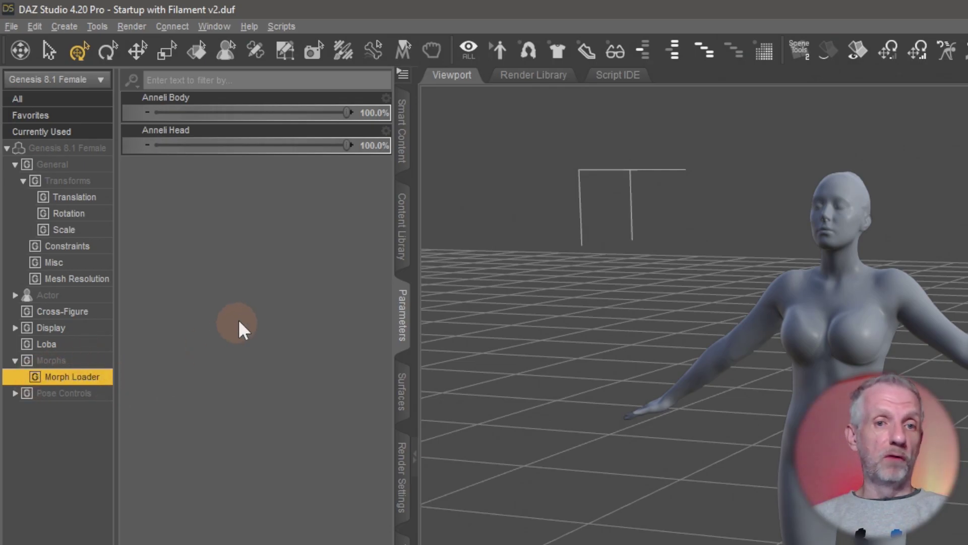
- Set Anneli Head's path to Actor/Head/People/Real World and replace its XMB name prefix with the creator's initials
mouse_move(387, 133)
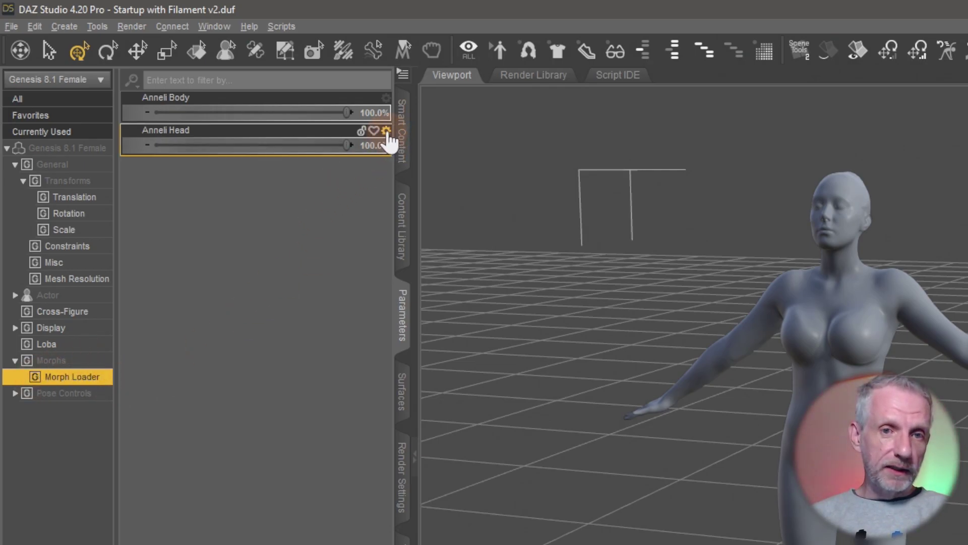
left_click(386, 131)
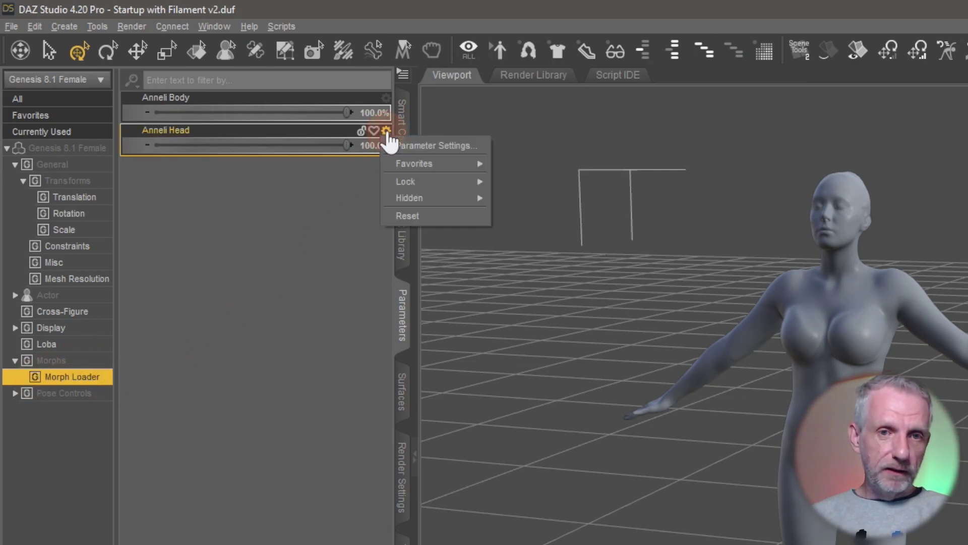
left_click(445, 146)
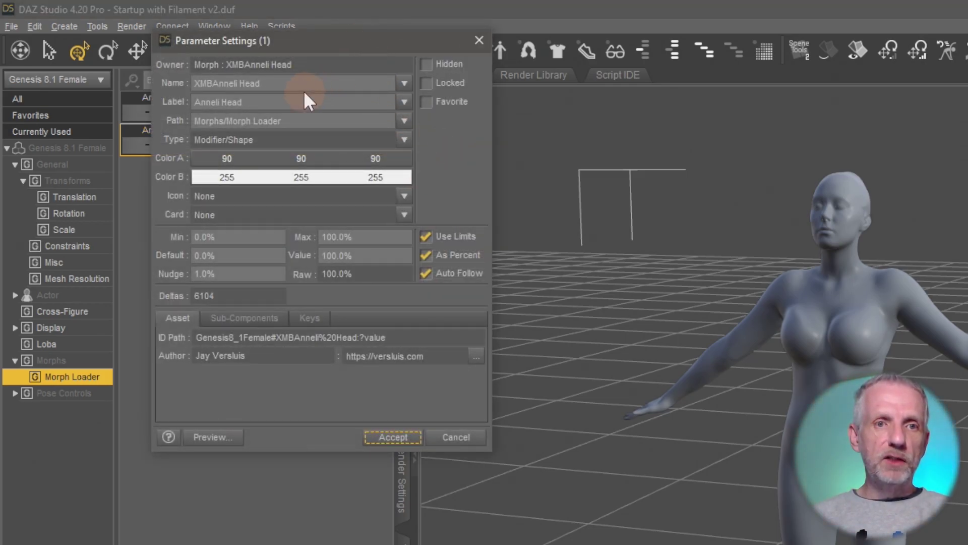
left_click_drag(242, 102, 195, 102)
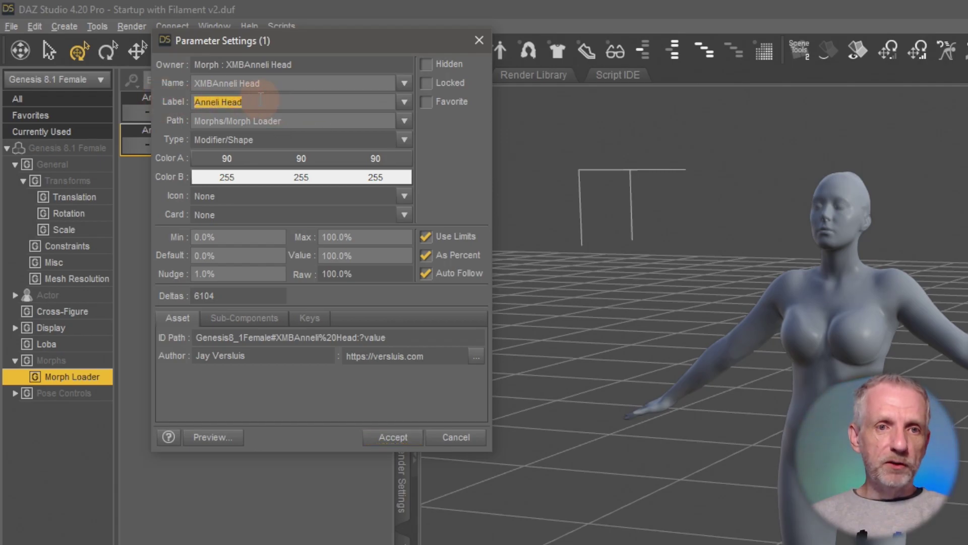
left_click_drag(294, 121, 195, 121)
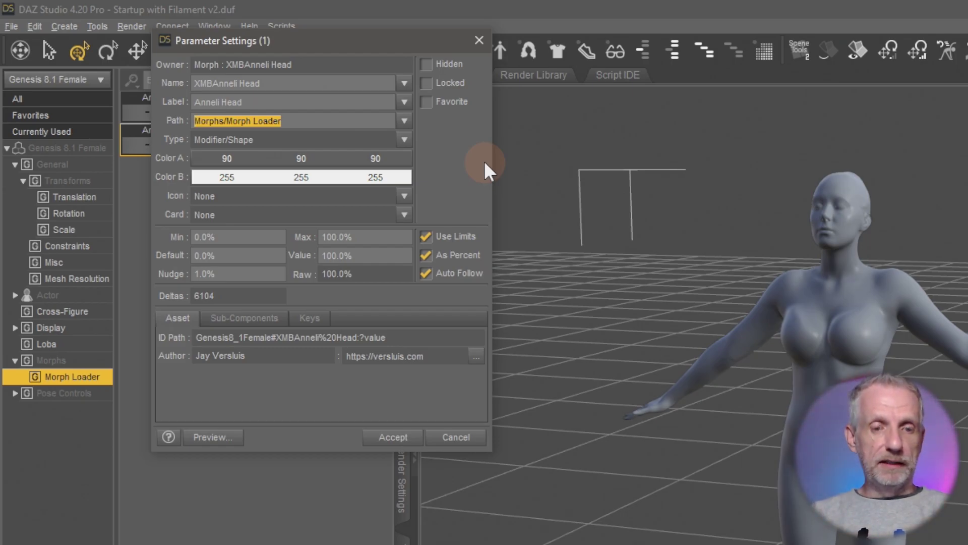
type("Actor/Head/People/Real World")
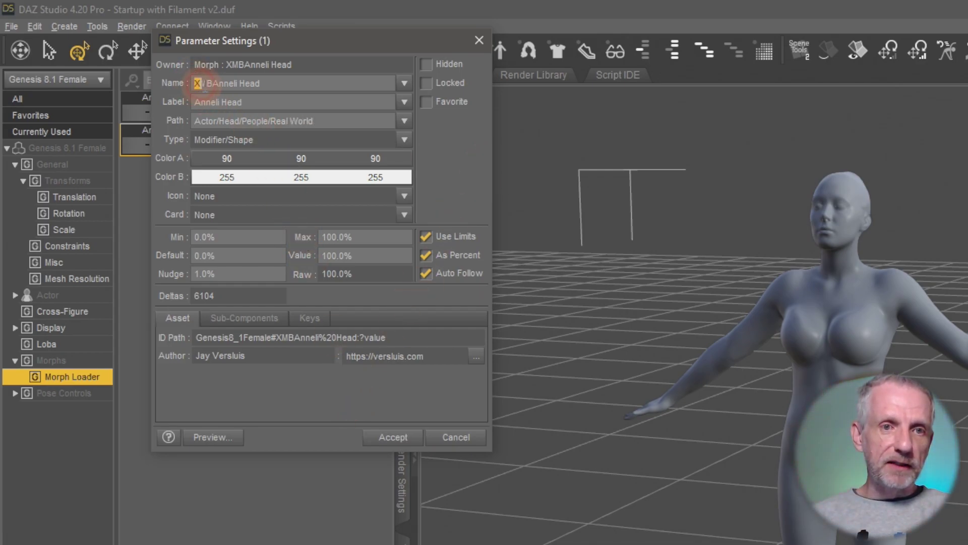
left_click_drag(198, 84, 216, 87)
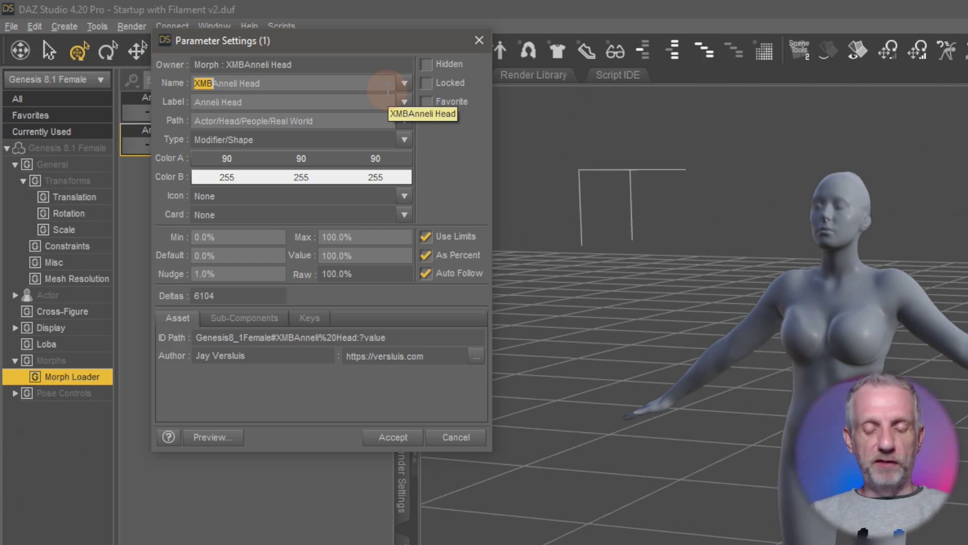
type("JV")
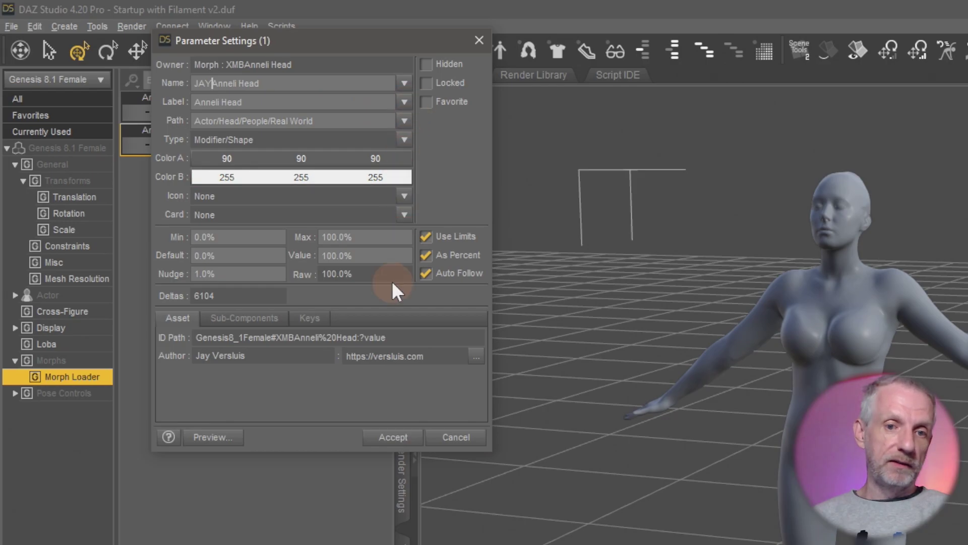
left_click(393, 437)
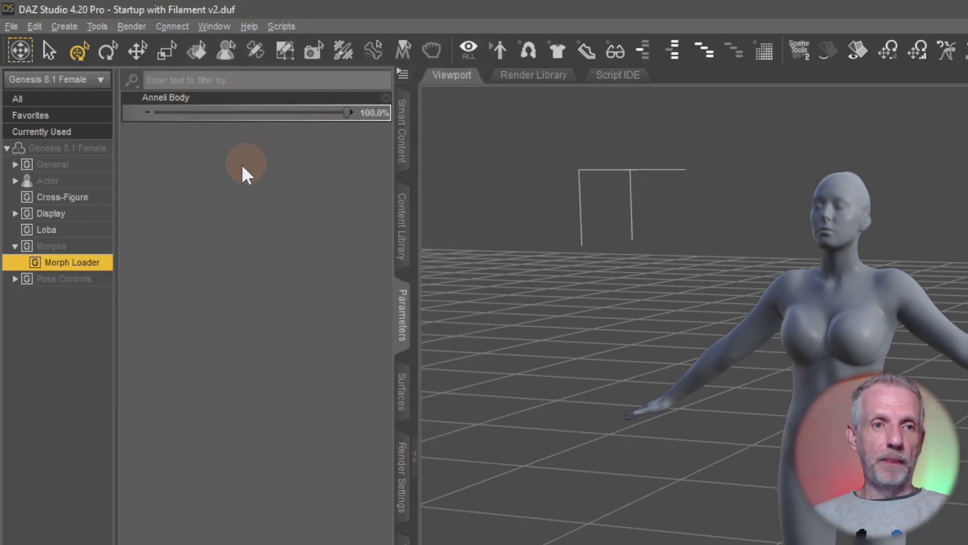
- Open Actor > Head > People > Real World and filter the list by 'an' to show Anneli Head
left_click(16, 180)
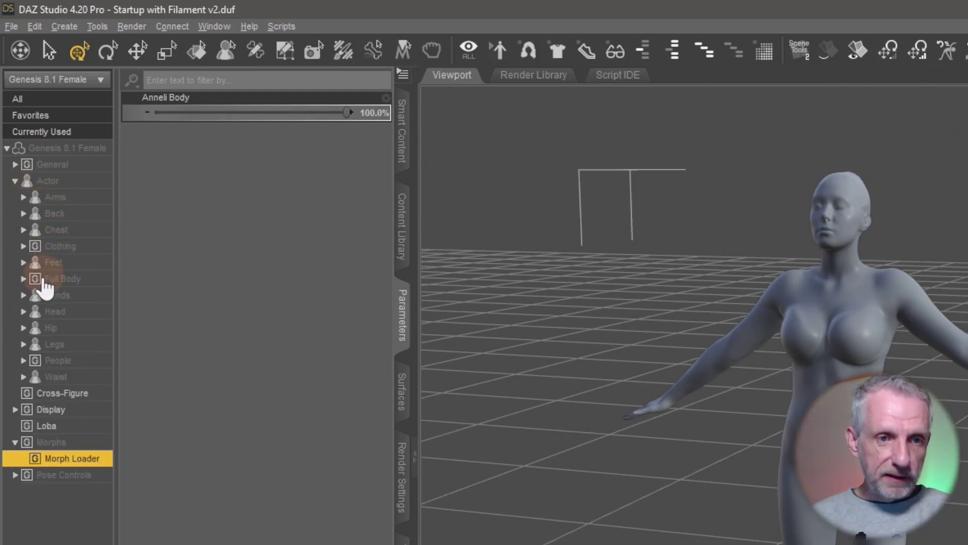
left_click(24, 311)
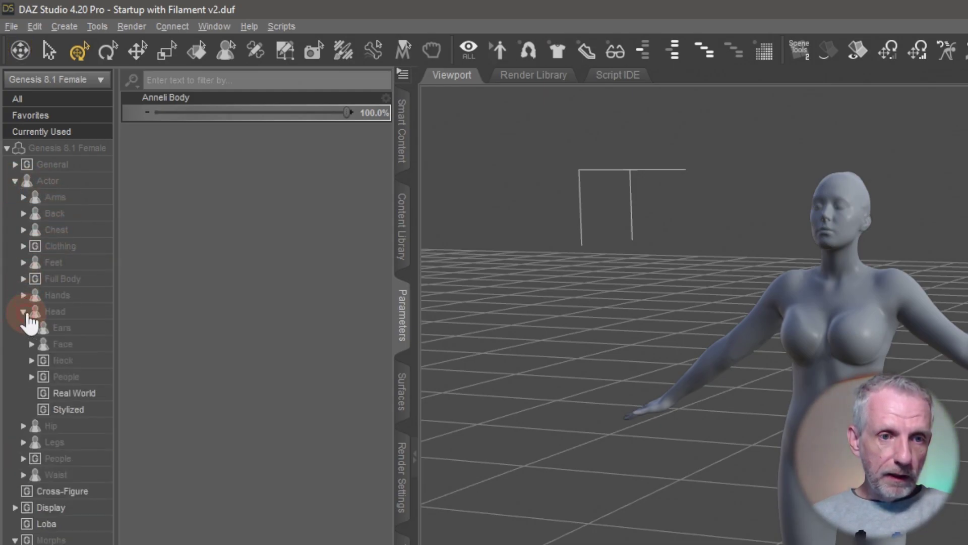
left_click(31, 379)
left_click(31, 376)
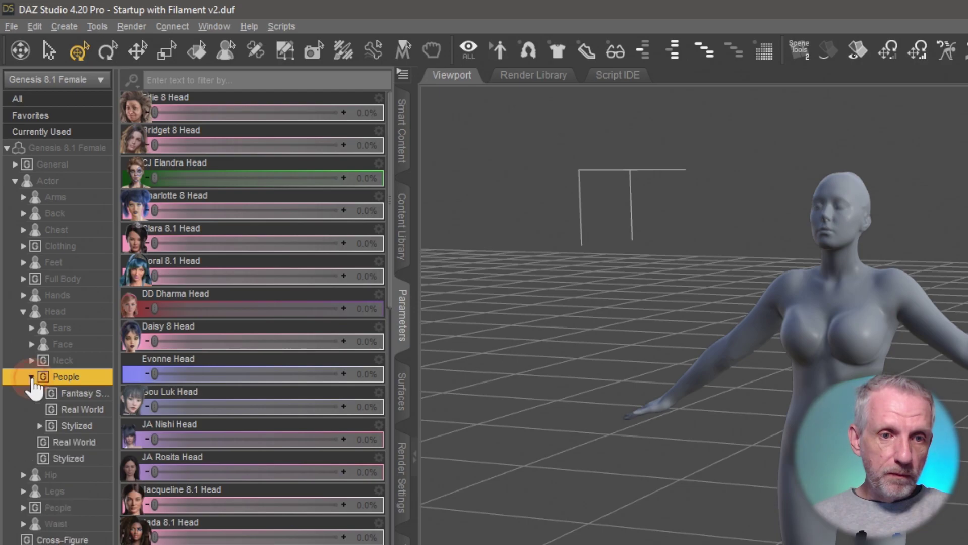
left_click(80, 409)
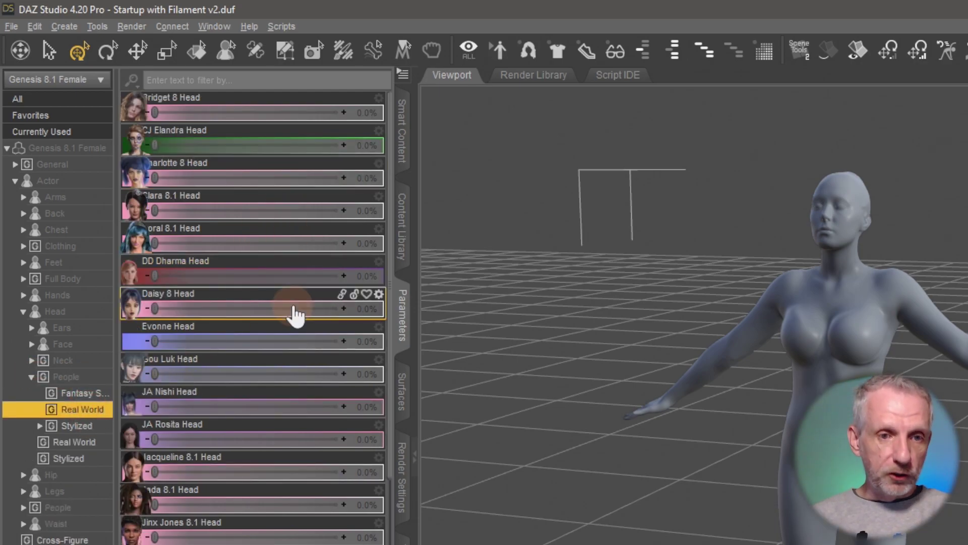
scroll(291, 309, "down", 5)
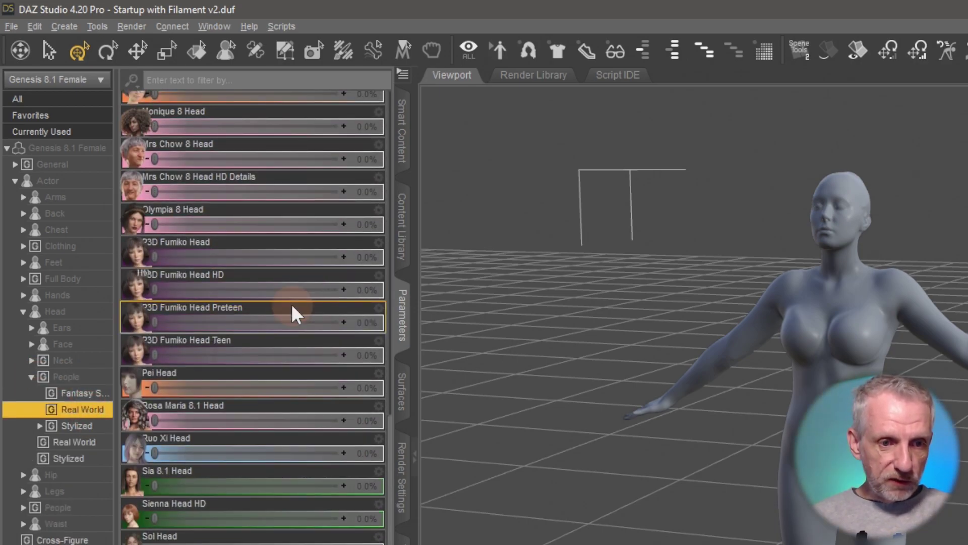
scroll(292, 304, "up", 5)
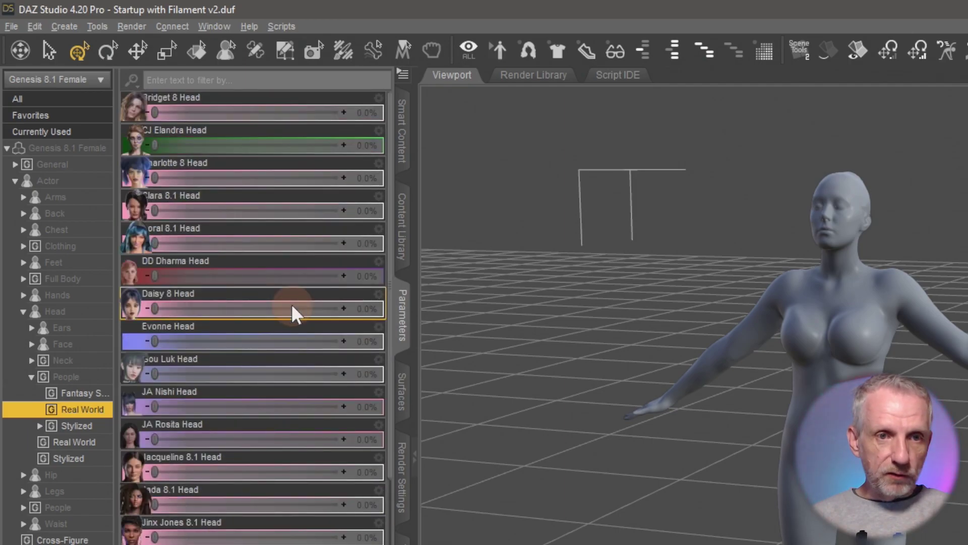
left_click(294, 81)
type("an")
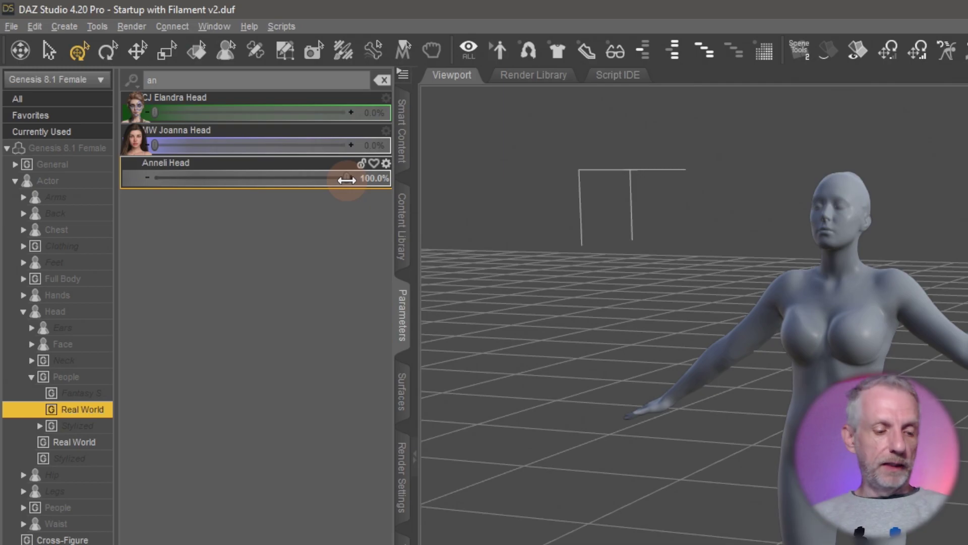
- Set the Anneli Head slider to 0% and orbit to view the figure more from the side
left_click_drag(348, 180, 145, 196)
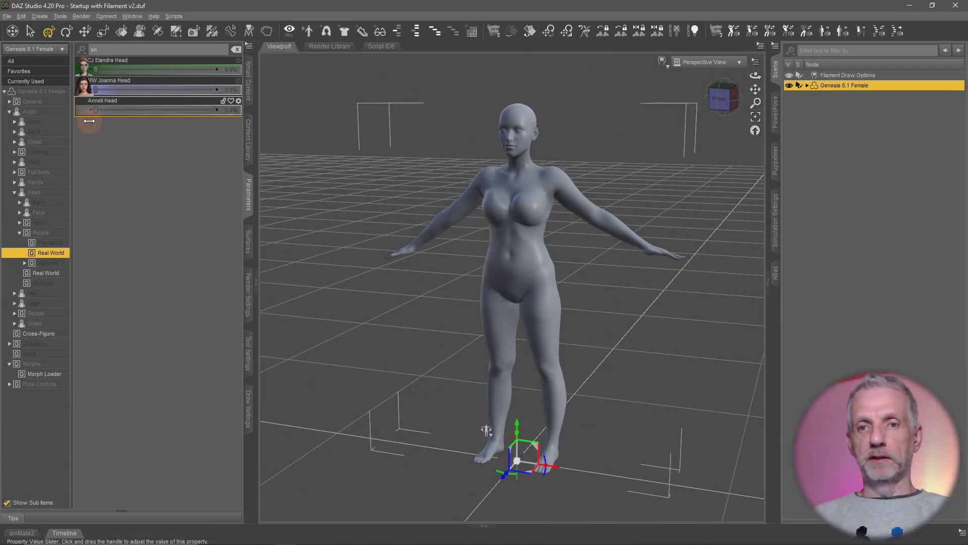
mouse_move(90, 121)
left_mouse_down()
mouse_move(253, 121)
mouse_move(73, 127)
left_mouse_up()
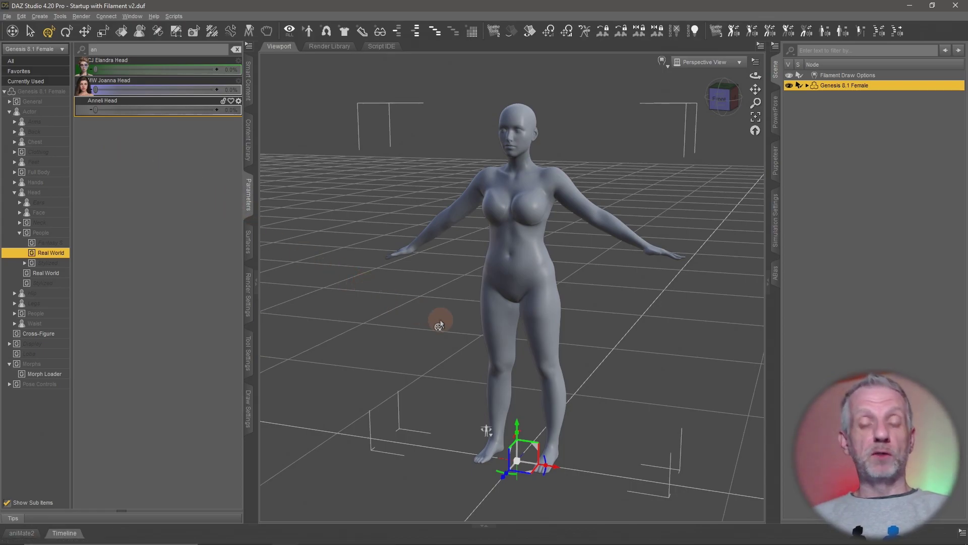
left_click_drag(439, 326, 467, 321)
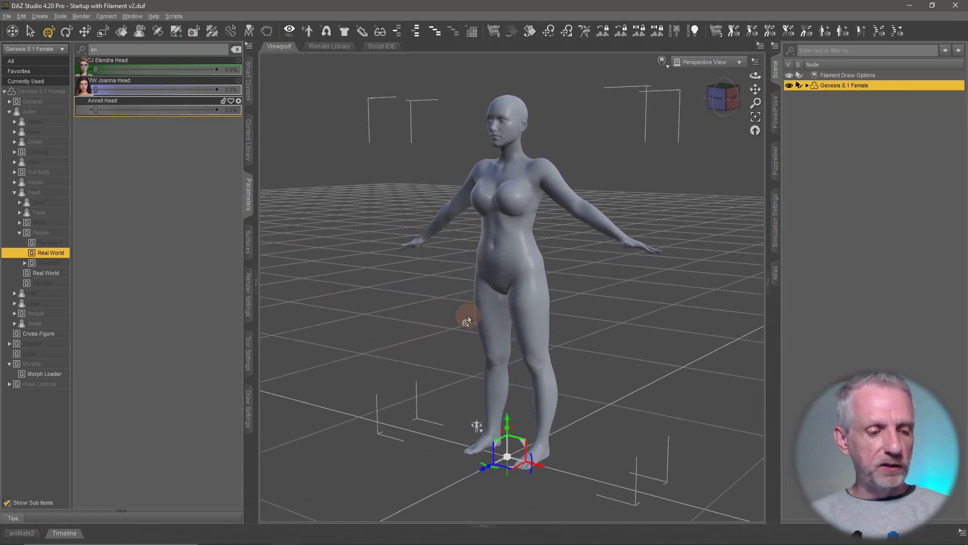